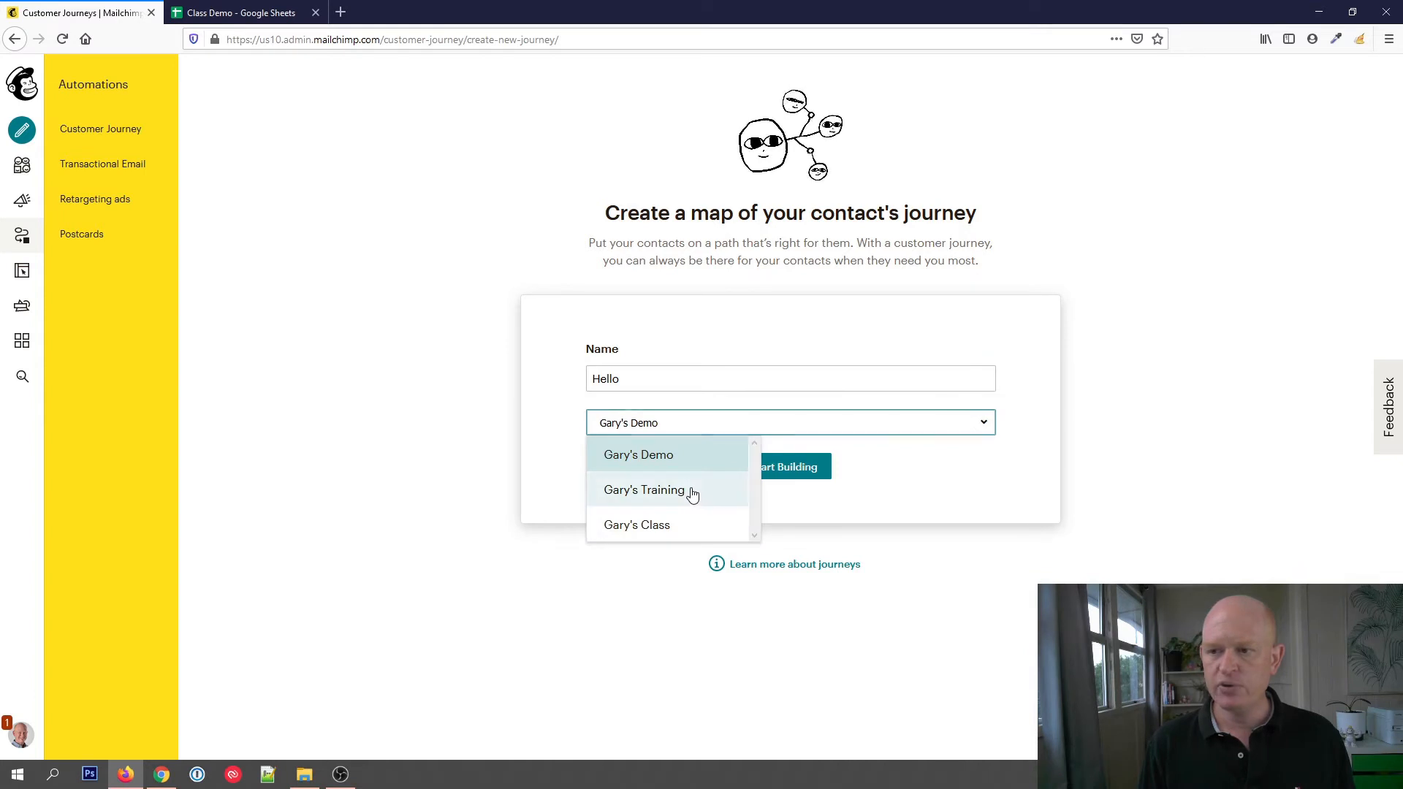
Start building the Hello journey for the Training audience and save Signs up as its starting point without including imported contacts
{"action": "left_click", "coordinate": [693, 491]}
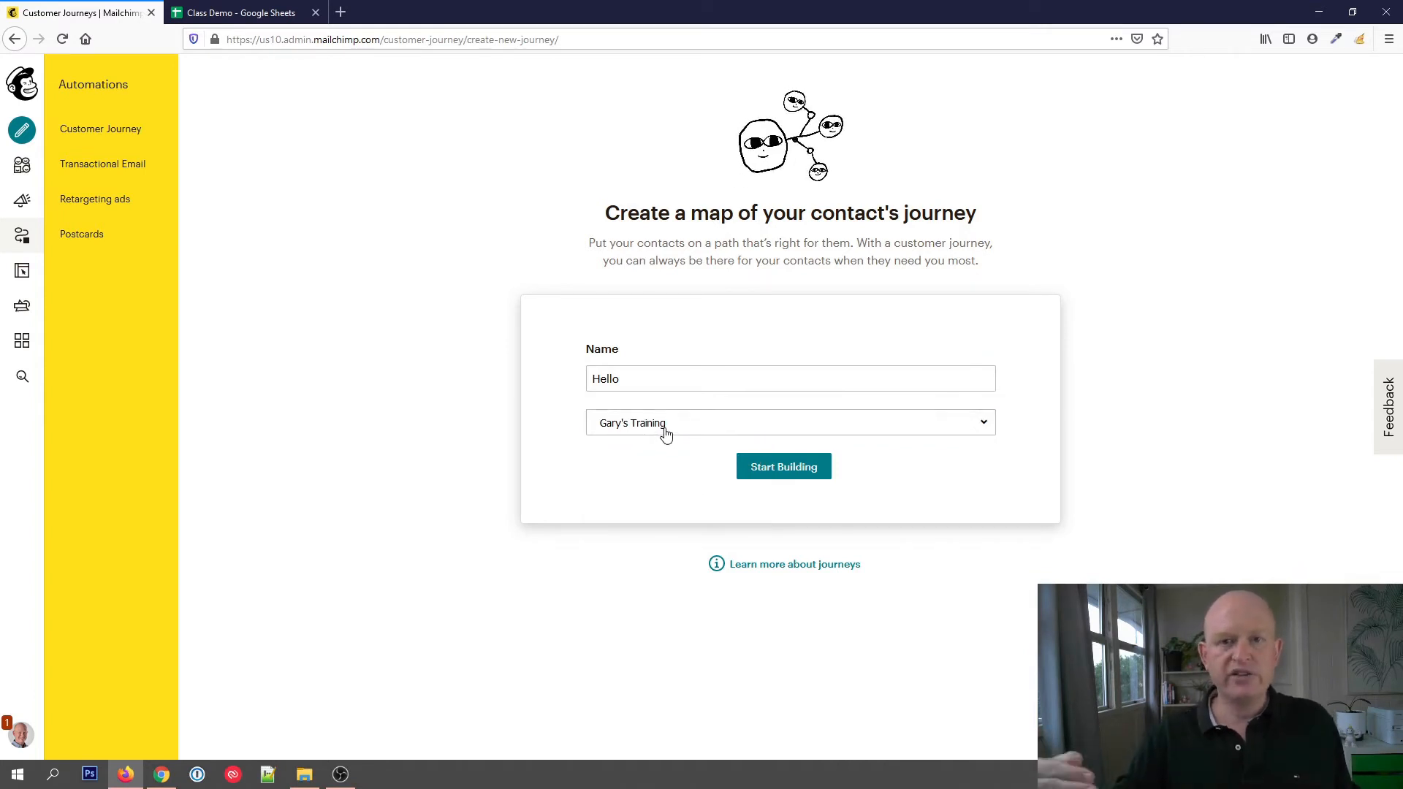
{"action": "left_click", "coordinate": [776, 472]}
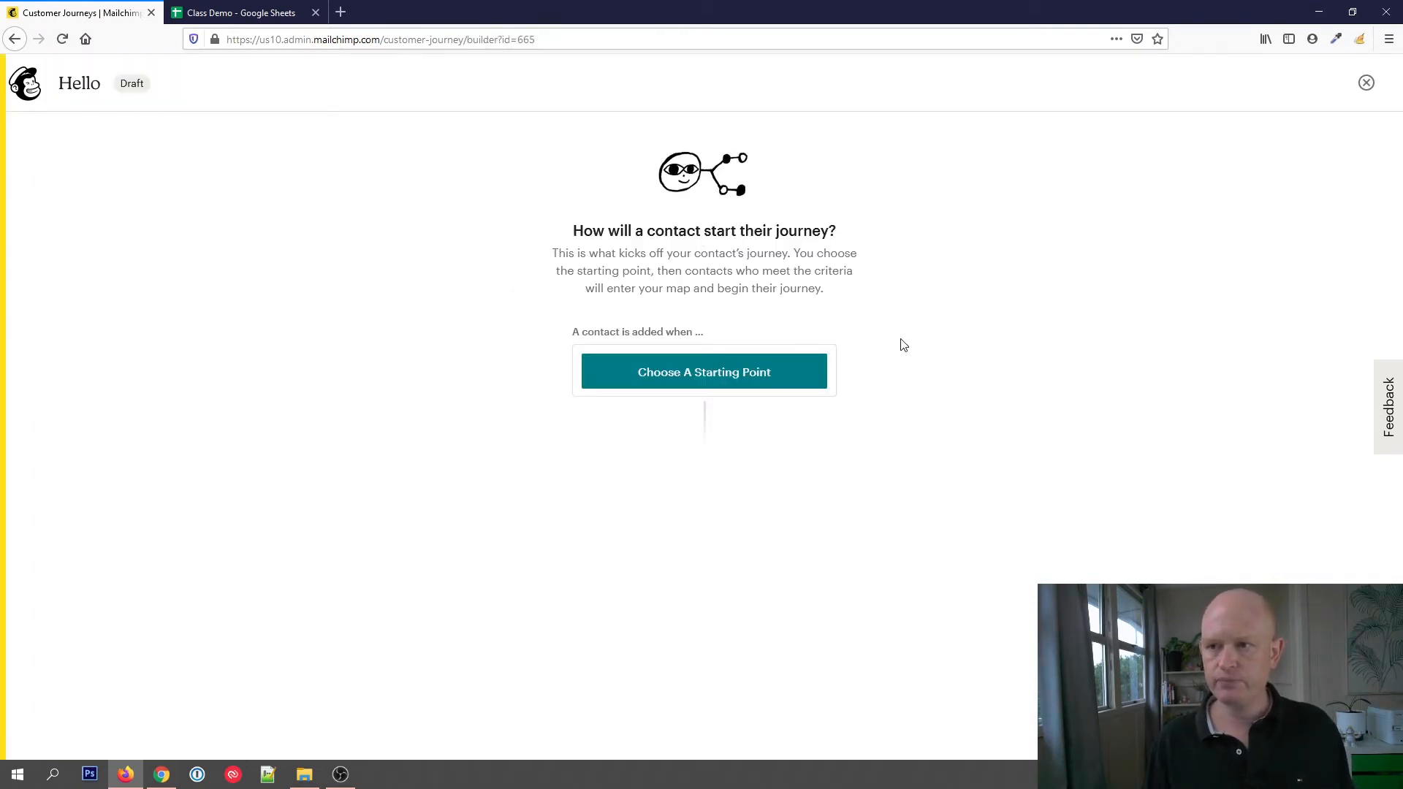
{"action": "left_click", "coordinate": [753, 385]}
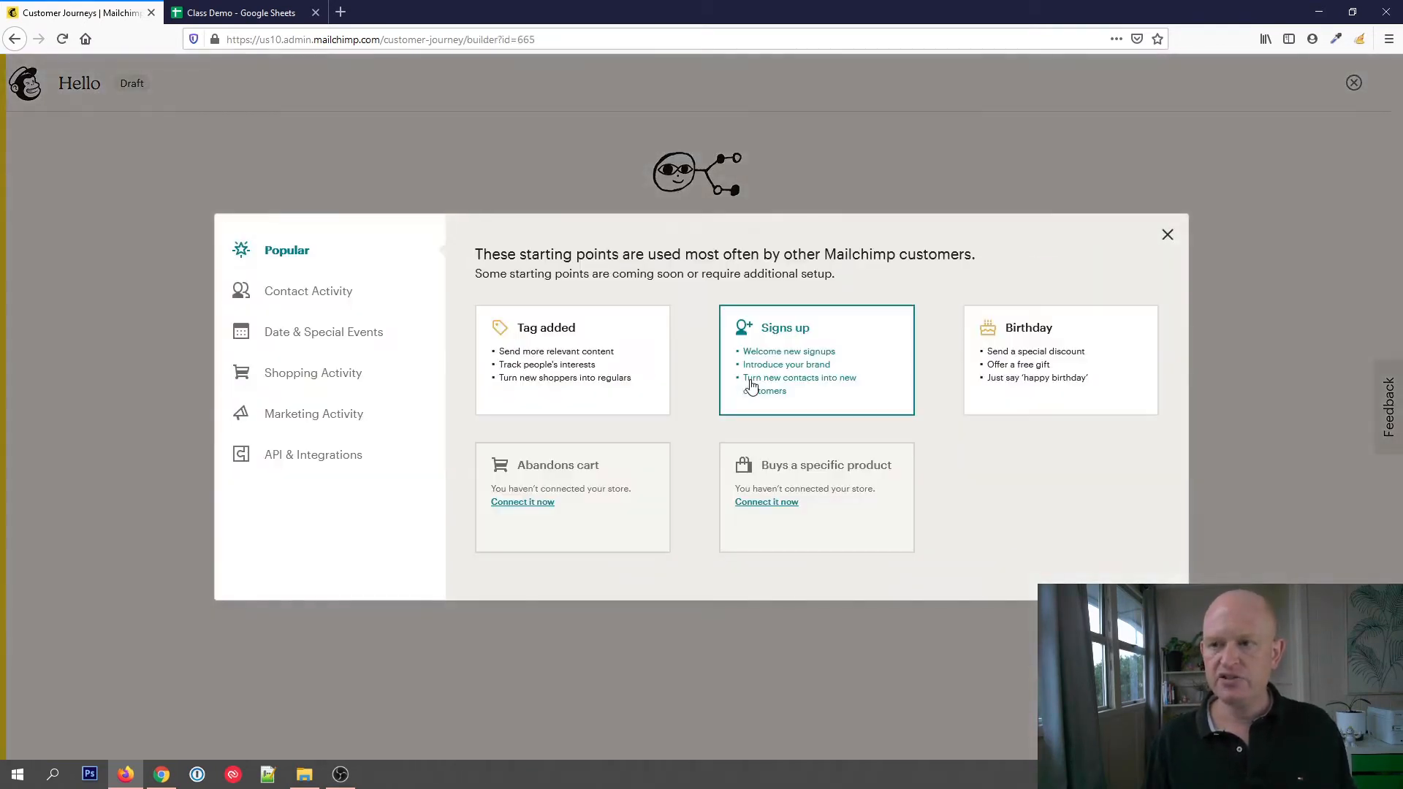
{"action": "left_click", "coordinate": [858, 359]}
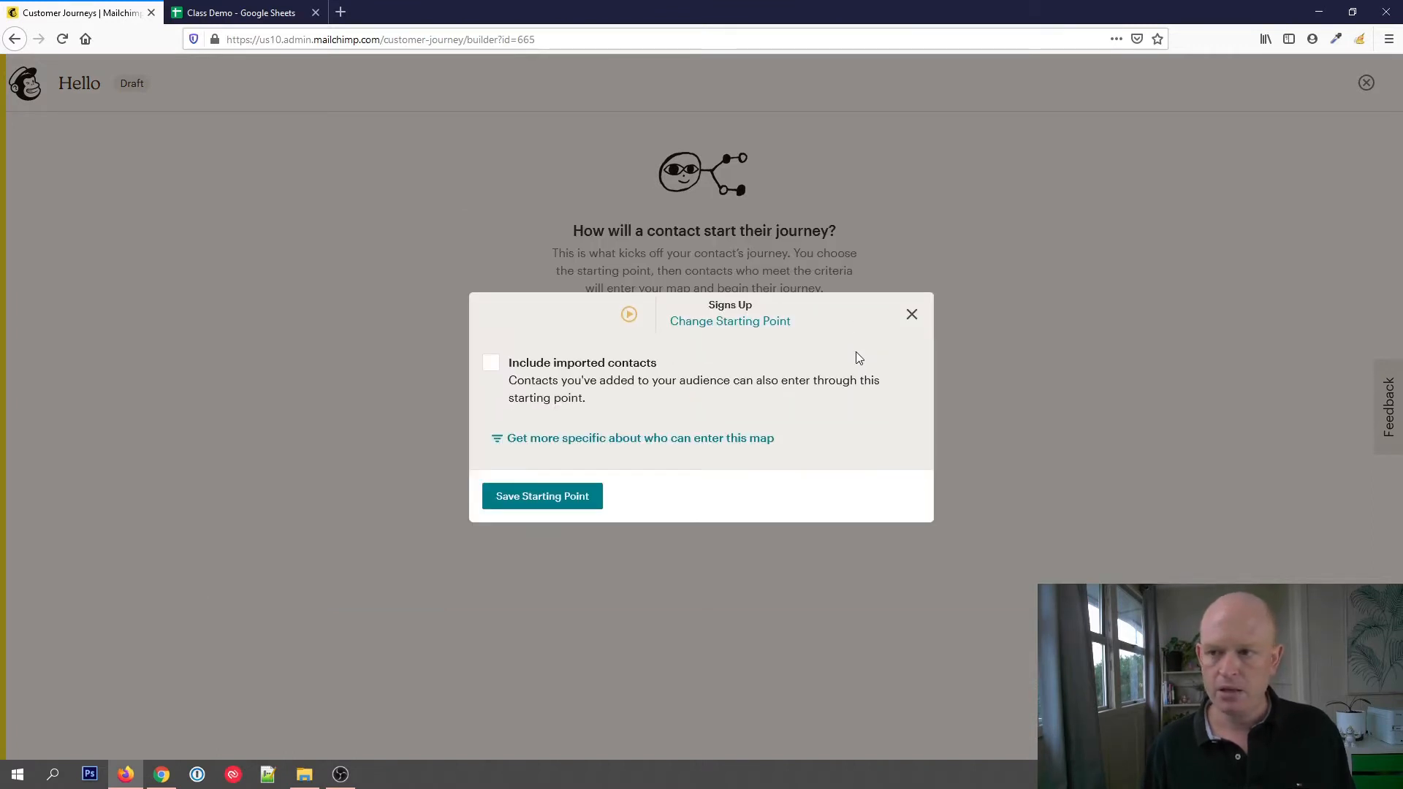
{"action": "left_click", "coordinate": [591, 506]}
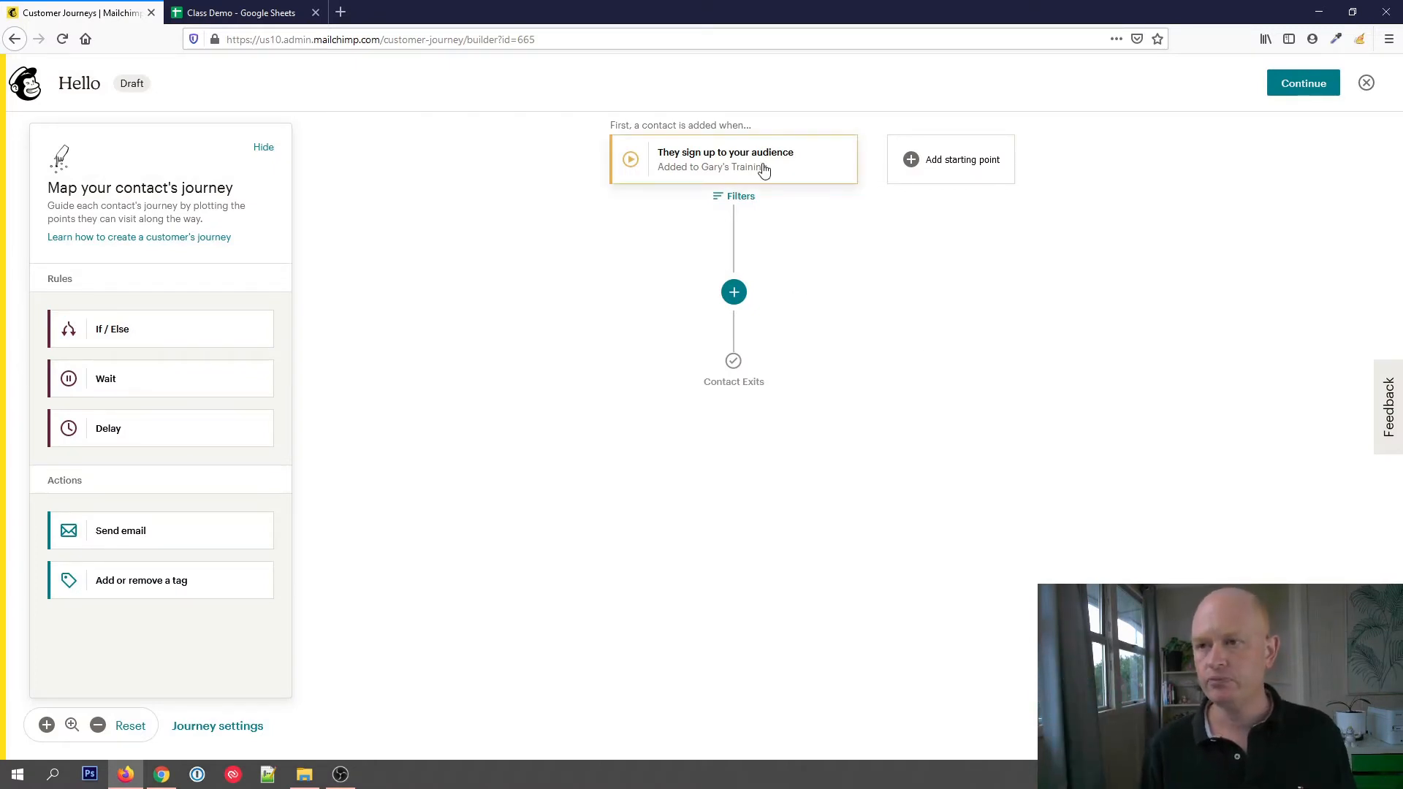
Add a Send email action after the journey's starting point and place a Delay rule directly below that email
{"action": "left_click", "coordinate": [736, 293]}
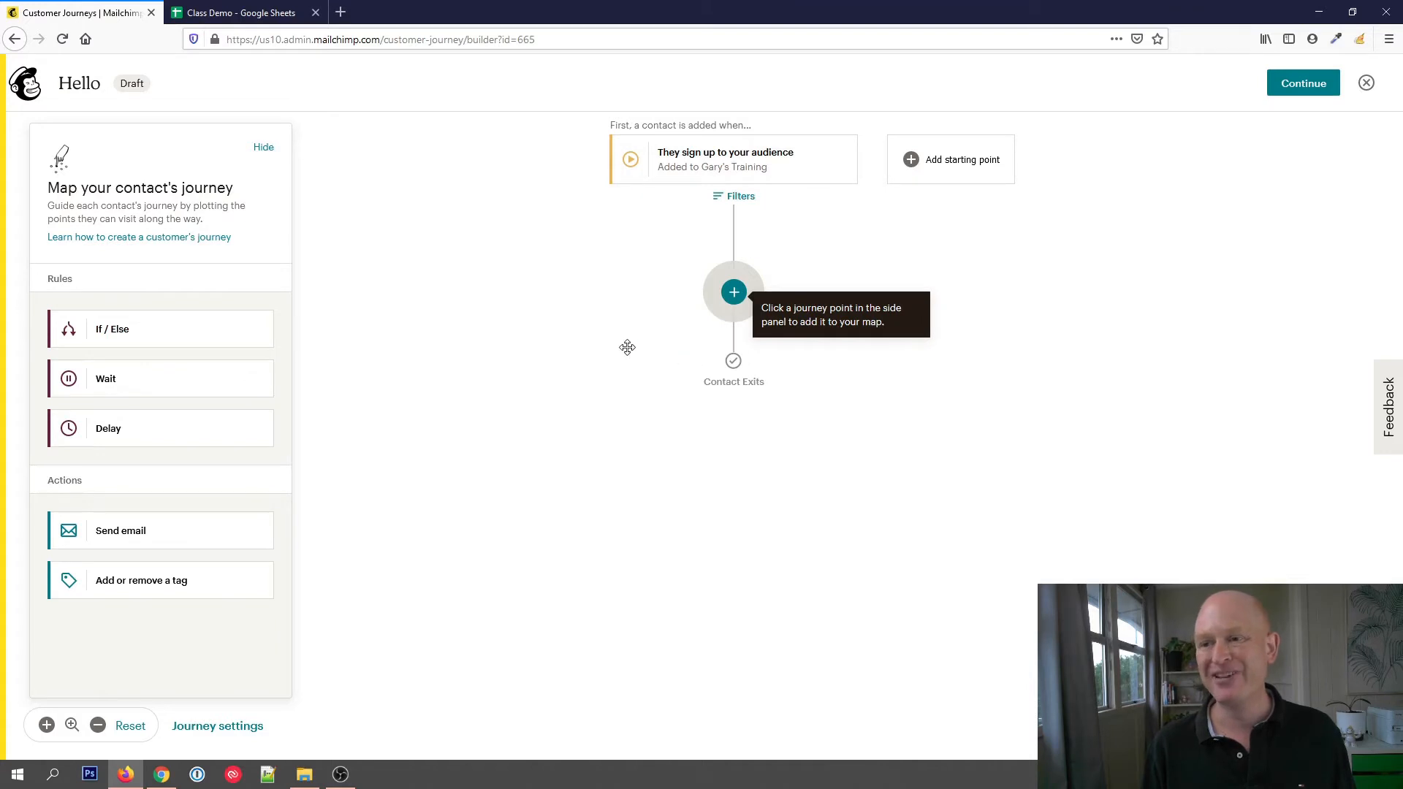
{"action": "left_click", "coordinate": [169, 549]}
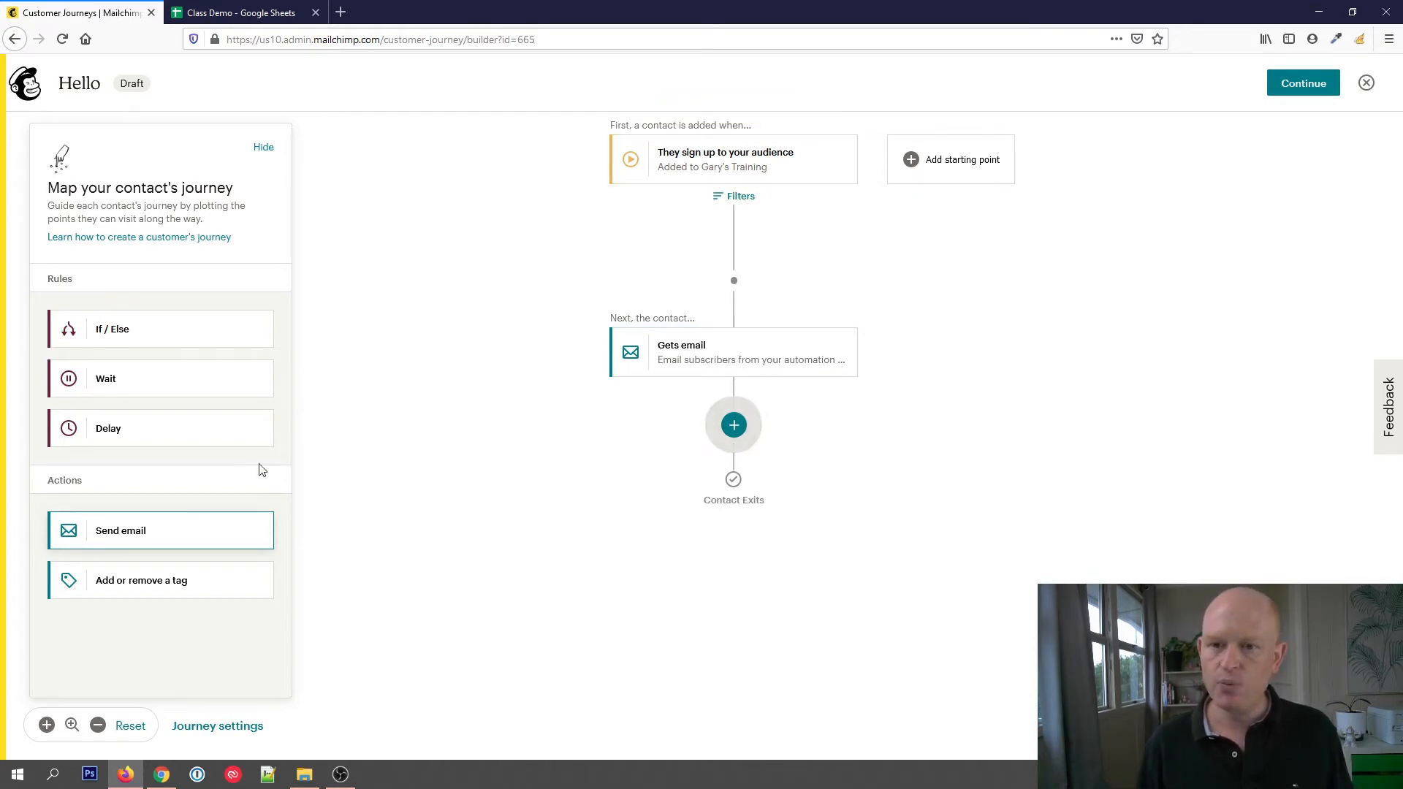
{"action": "left_click", "coordinate": [209, 436]}
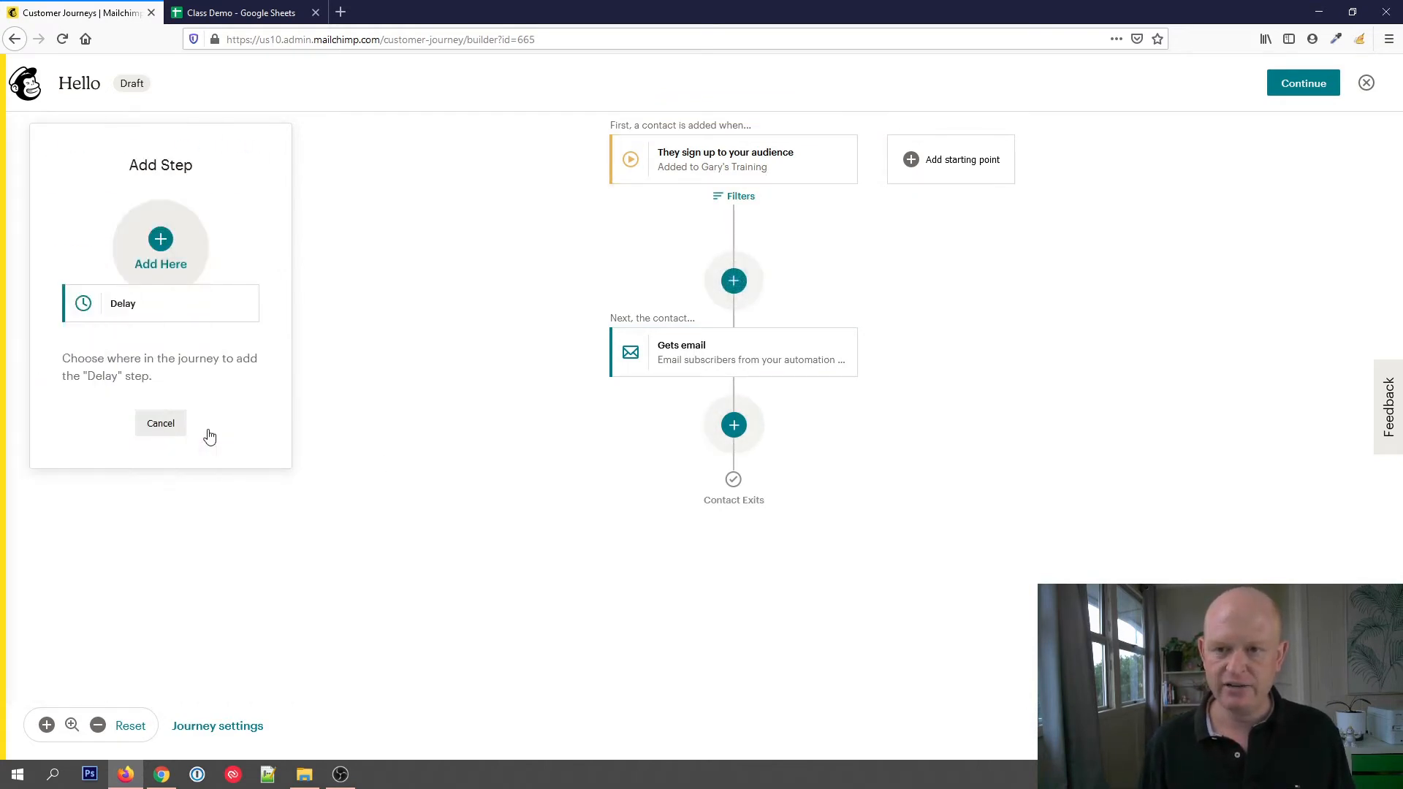
{"action": "left_click", "coordinate": [734, 427]}
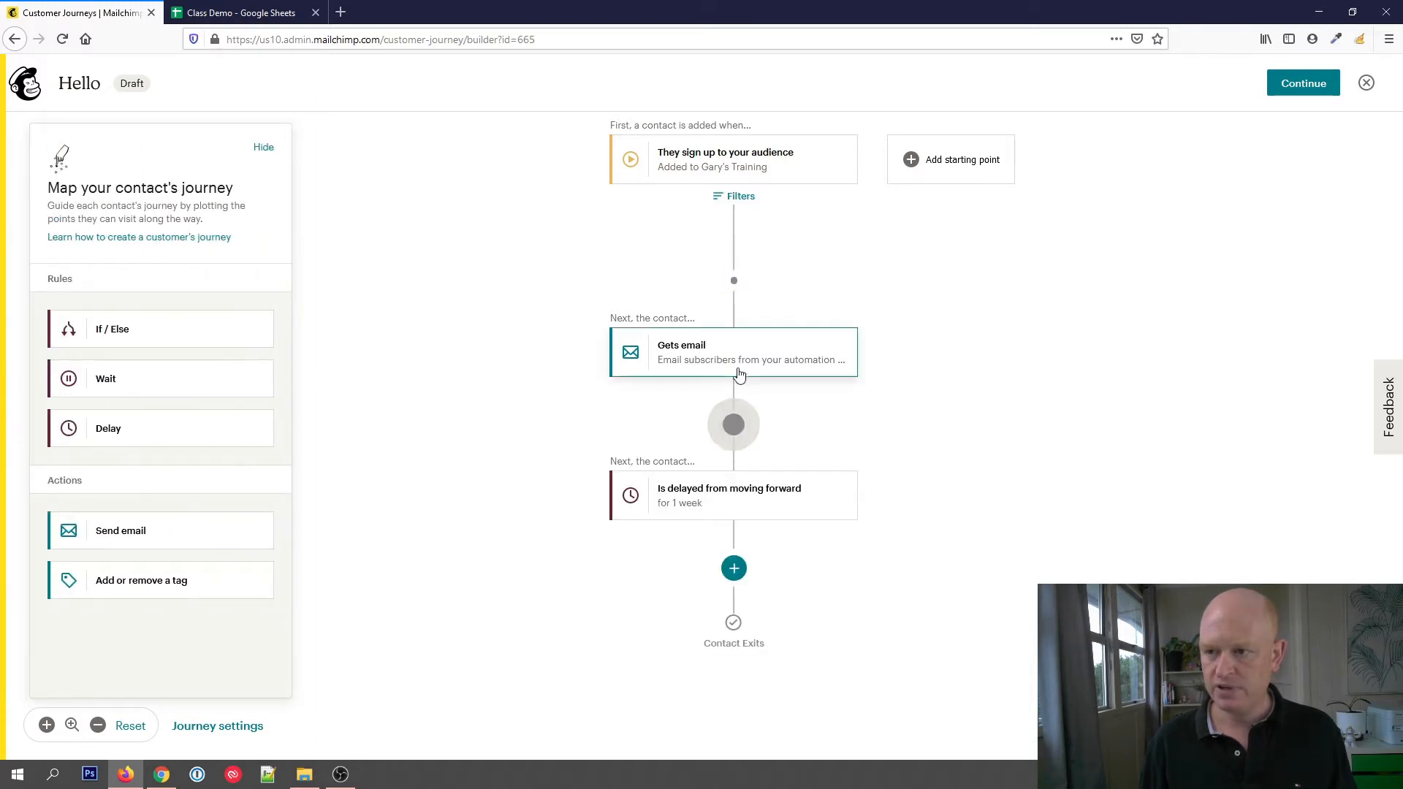
Save the delay as 1 week and add a second Send email action after it
{"action": "left_click", "coordinate": [763, 500]}
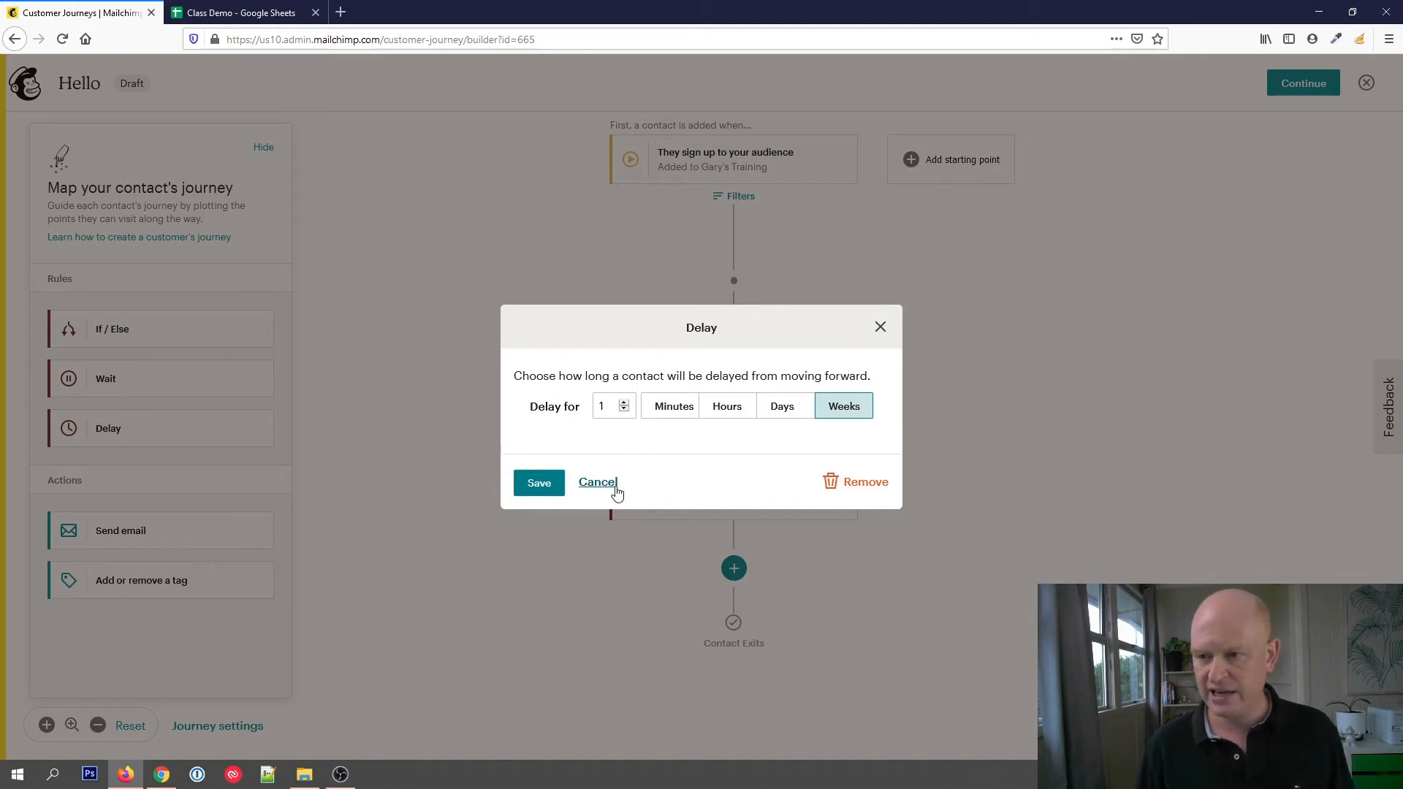
{"action": "left_click", "coordinate": [531, 490]}
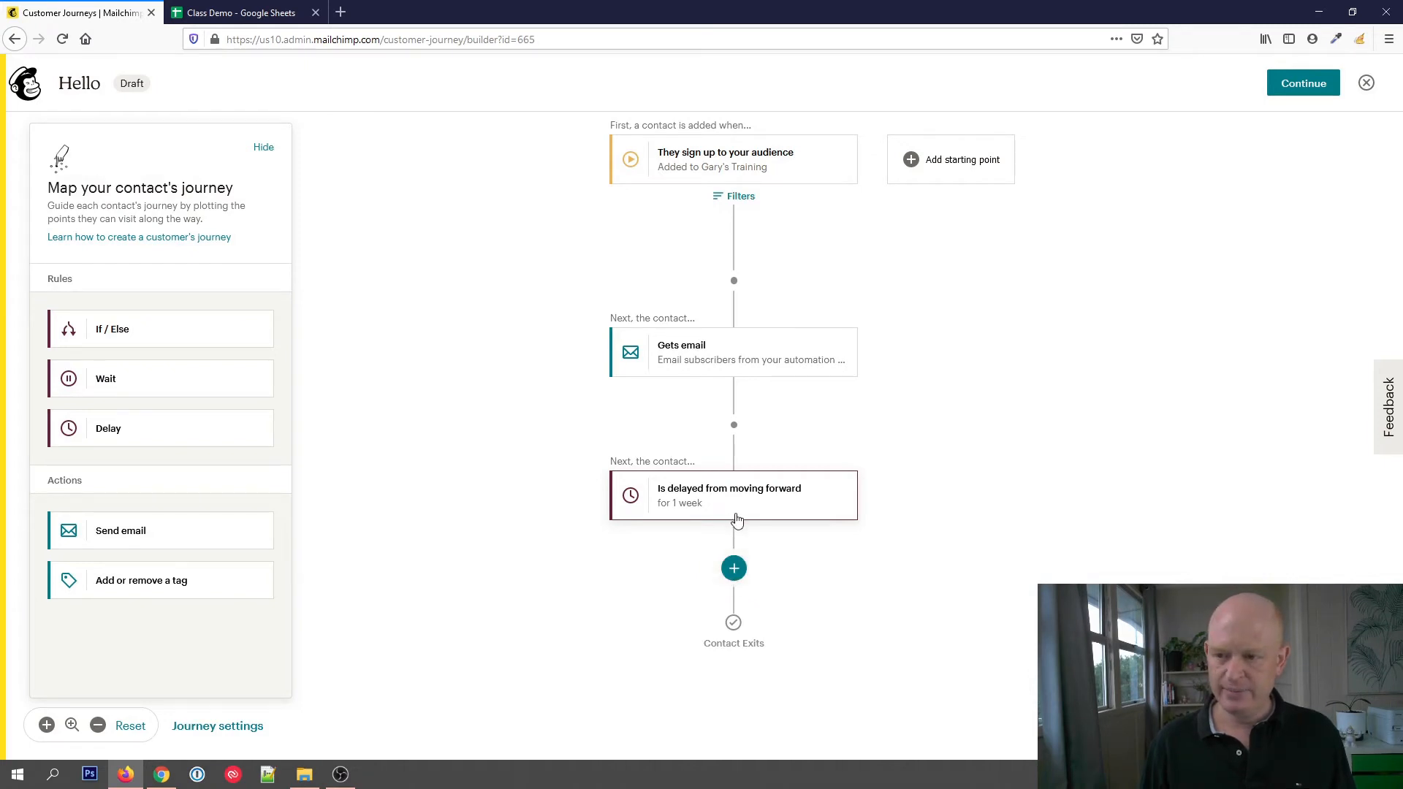
{"action": "left_click", "coordinate": [734, 570]}
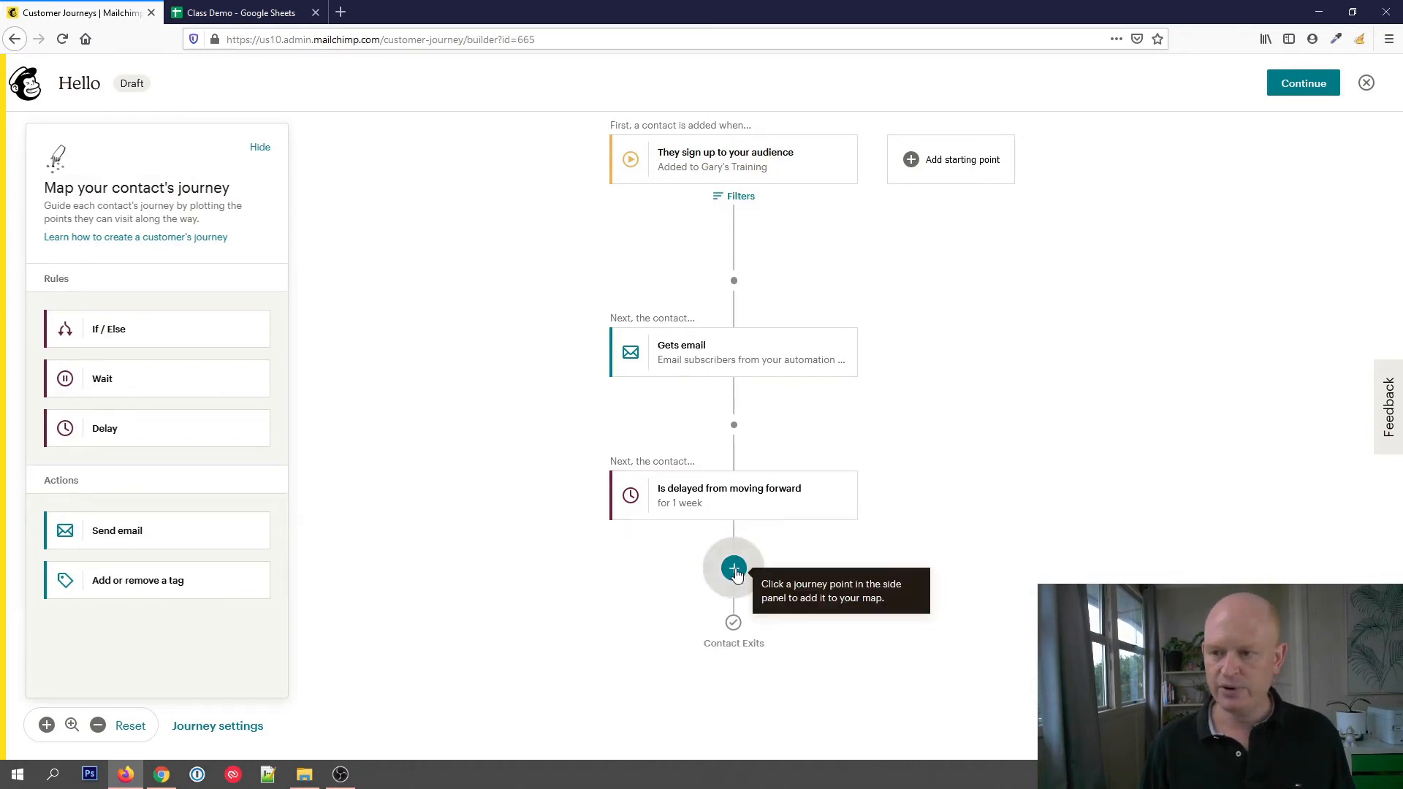
{"action": "left_click", "coordinate": [235, 537]}
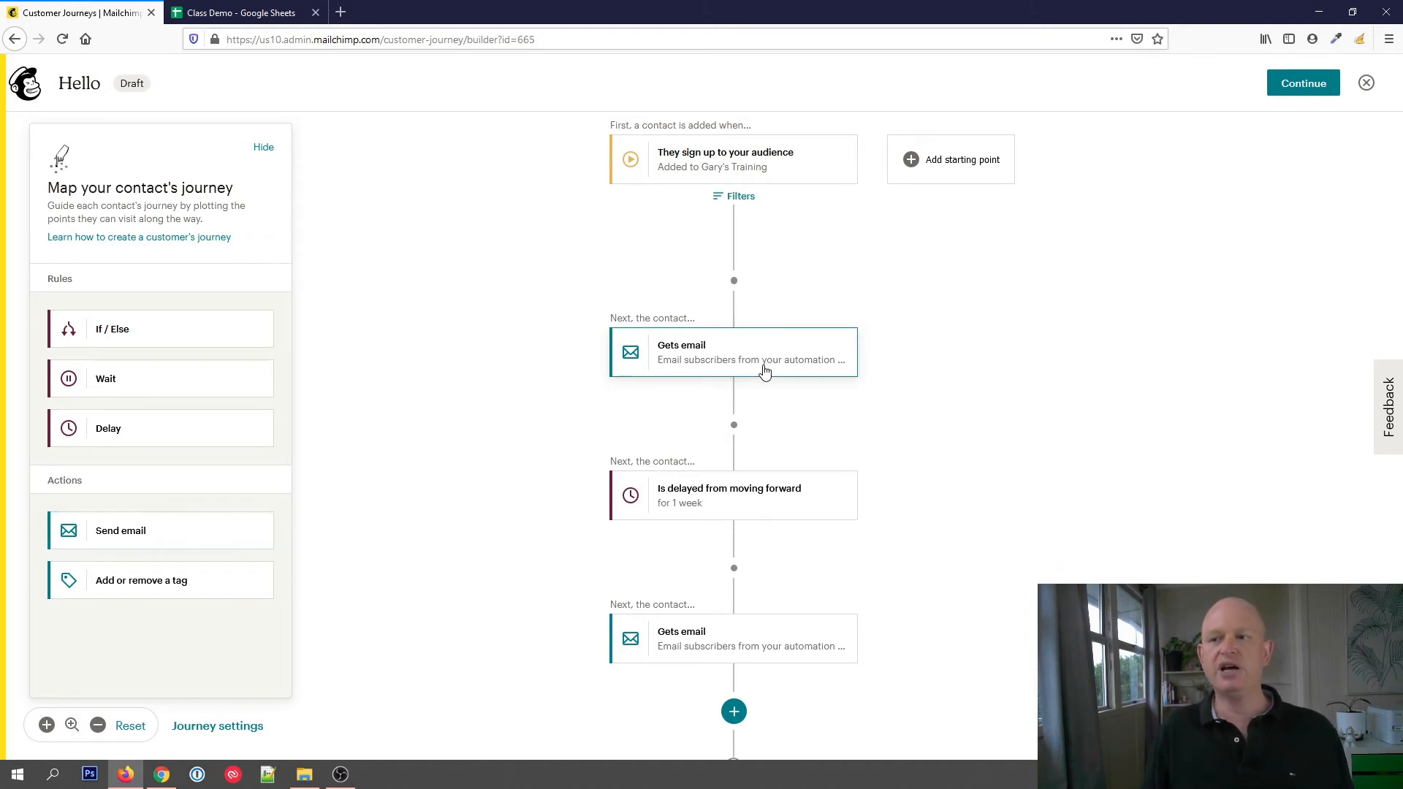
Set the first email's subject to "Welcome to my information", base its design on a previous campaign and save it back to the workflow
{"action": "left_click", "coordinate": [764, 369]}
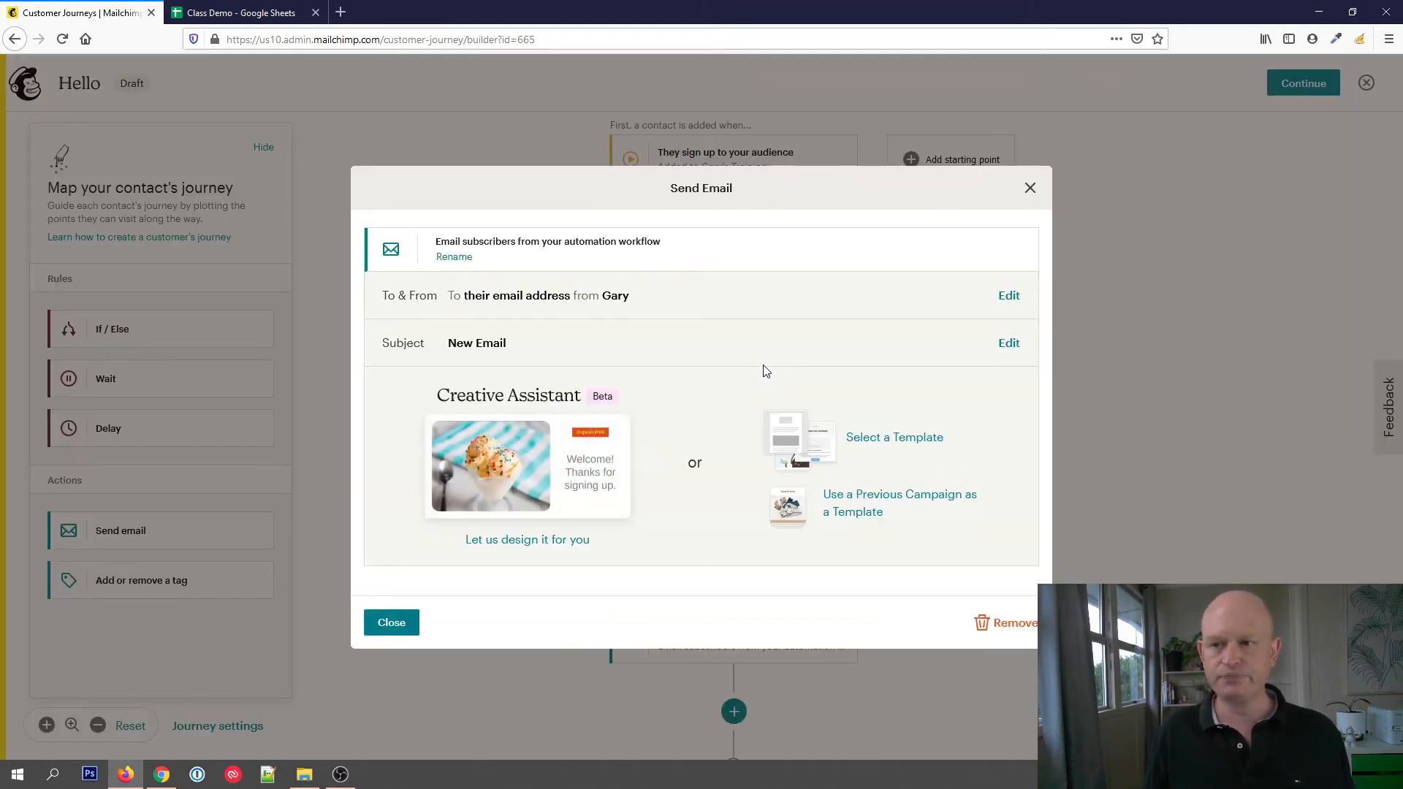
{"action": "left_click", "coordinate": [1010, 344]}
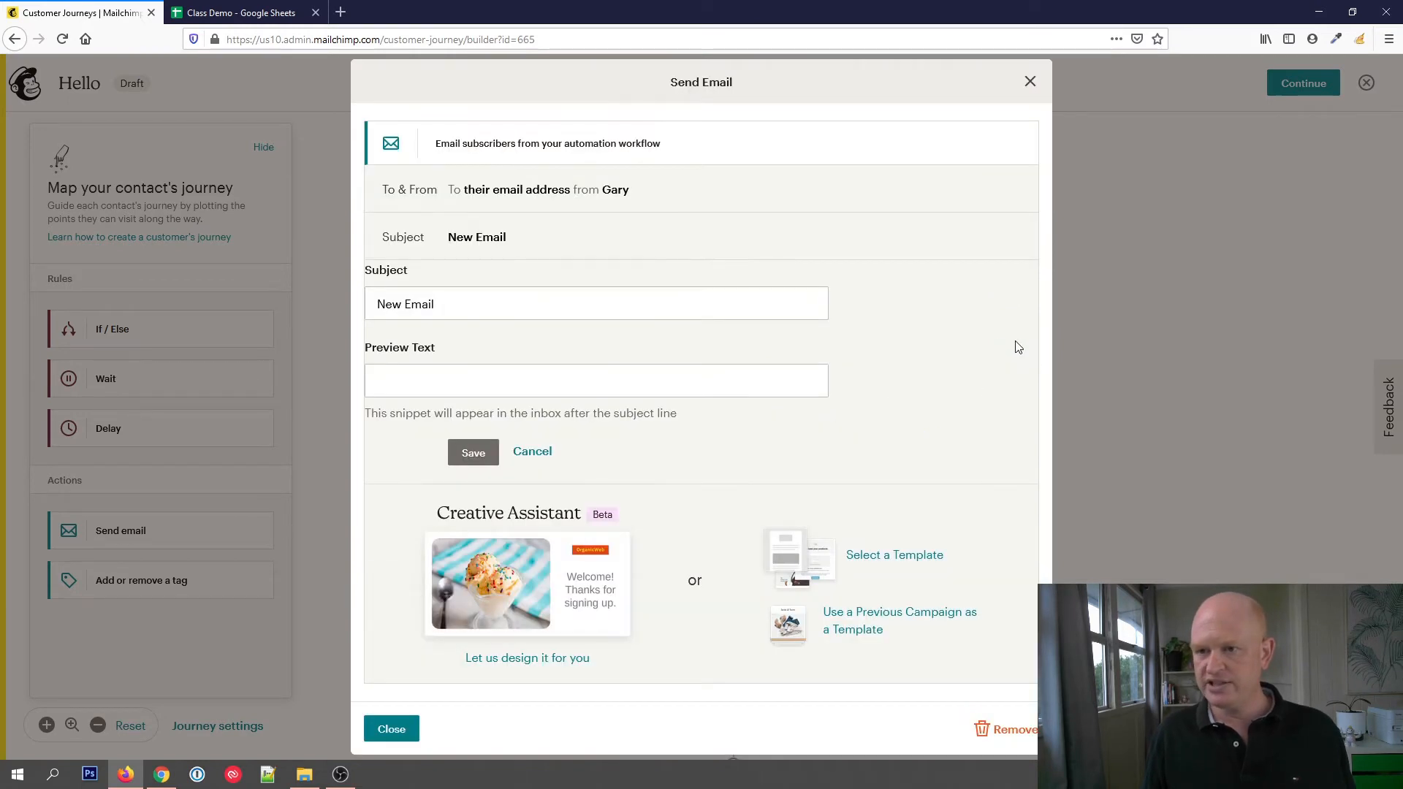
{"action": "left_click_drag", "start_coordinate": [605, 307], "coordinate": [378, 295]}
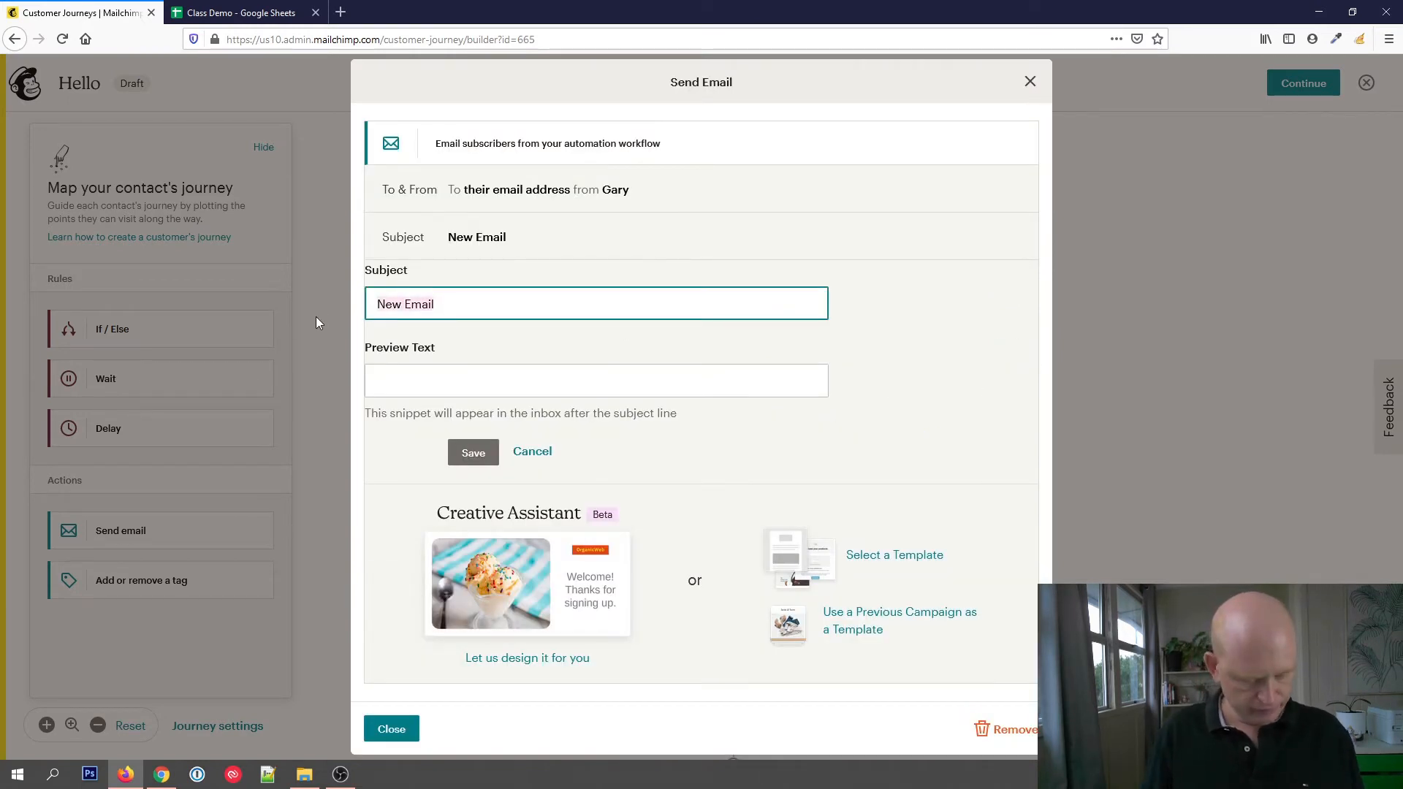
{"action": "type", "text": "Welcome "}
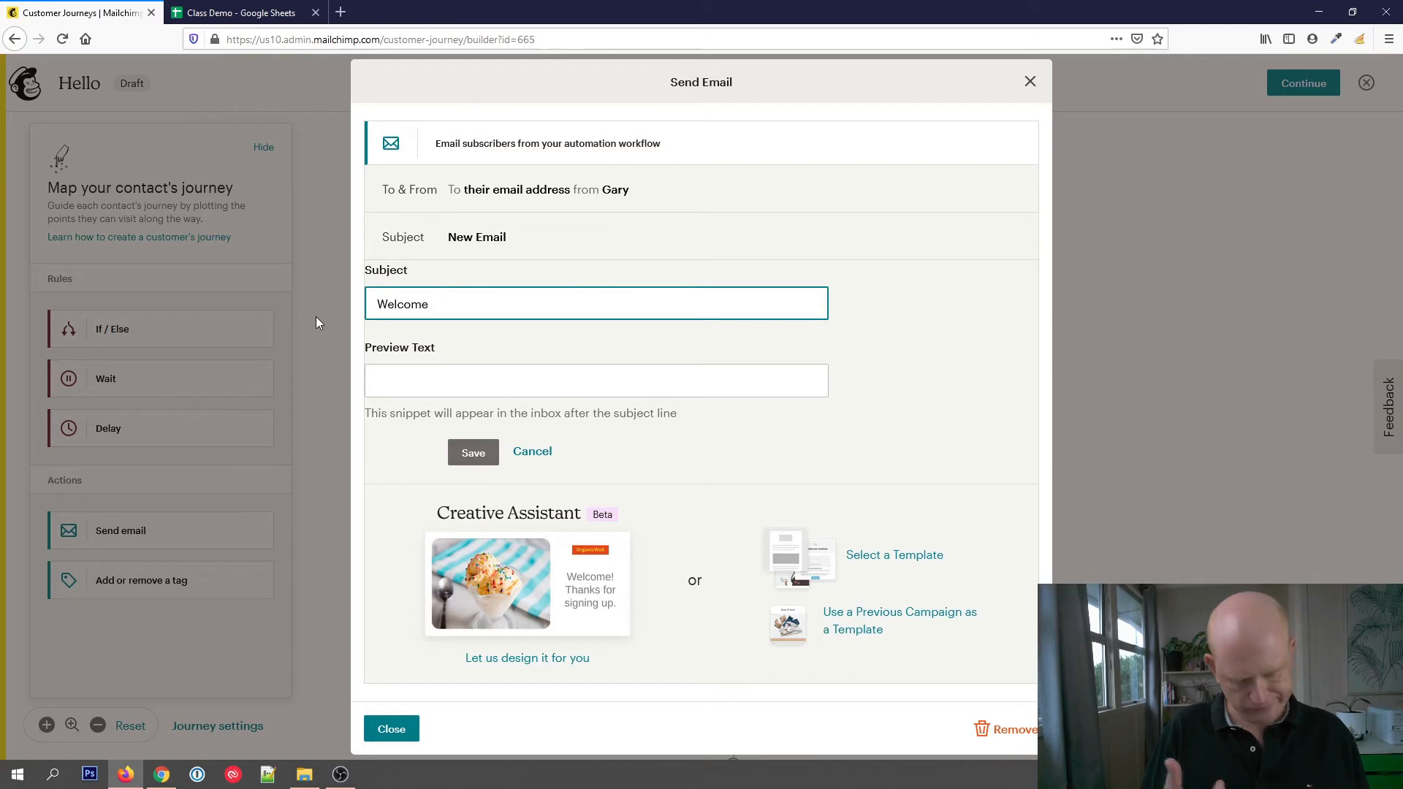
{"action": "type", "text": "to my"}
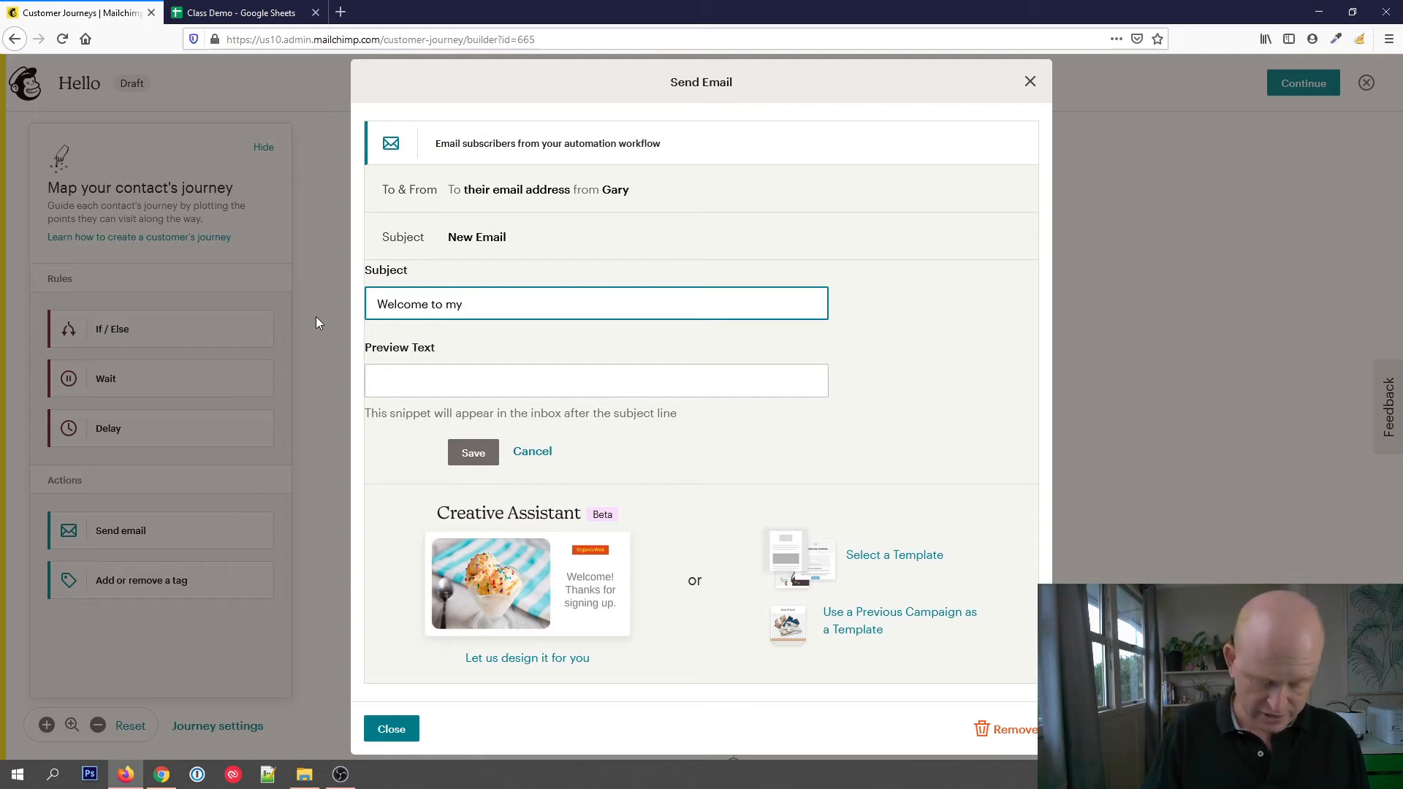
{"action": "type", "text": " informatio"}
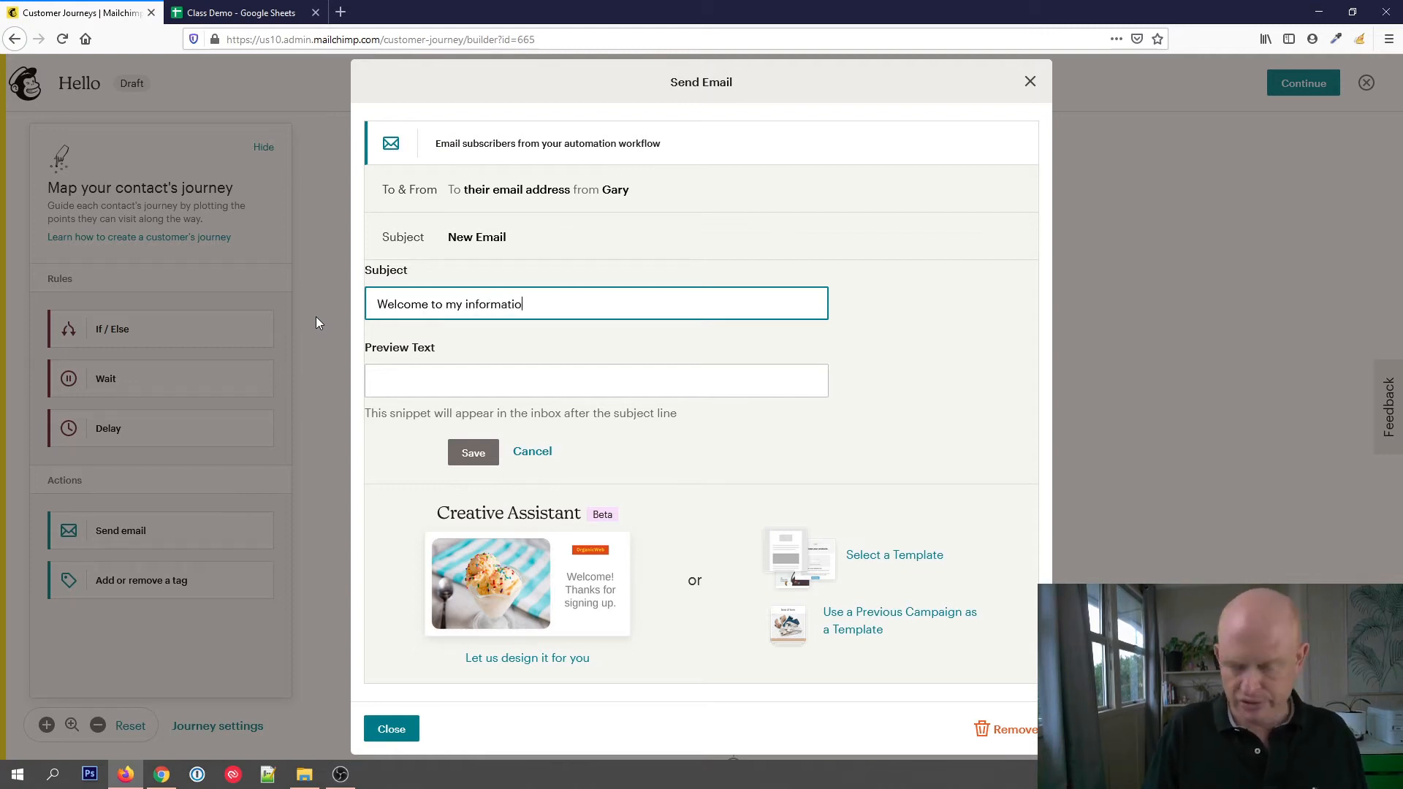
{"action": "type", "text": "n"}
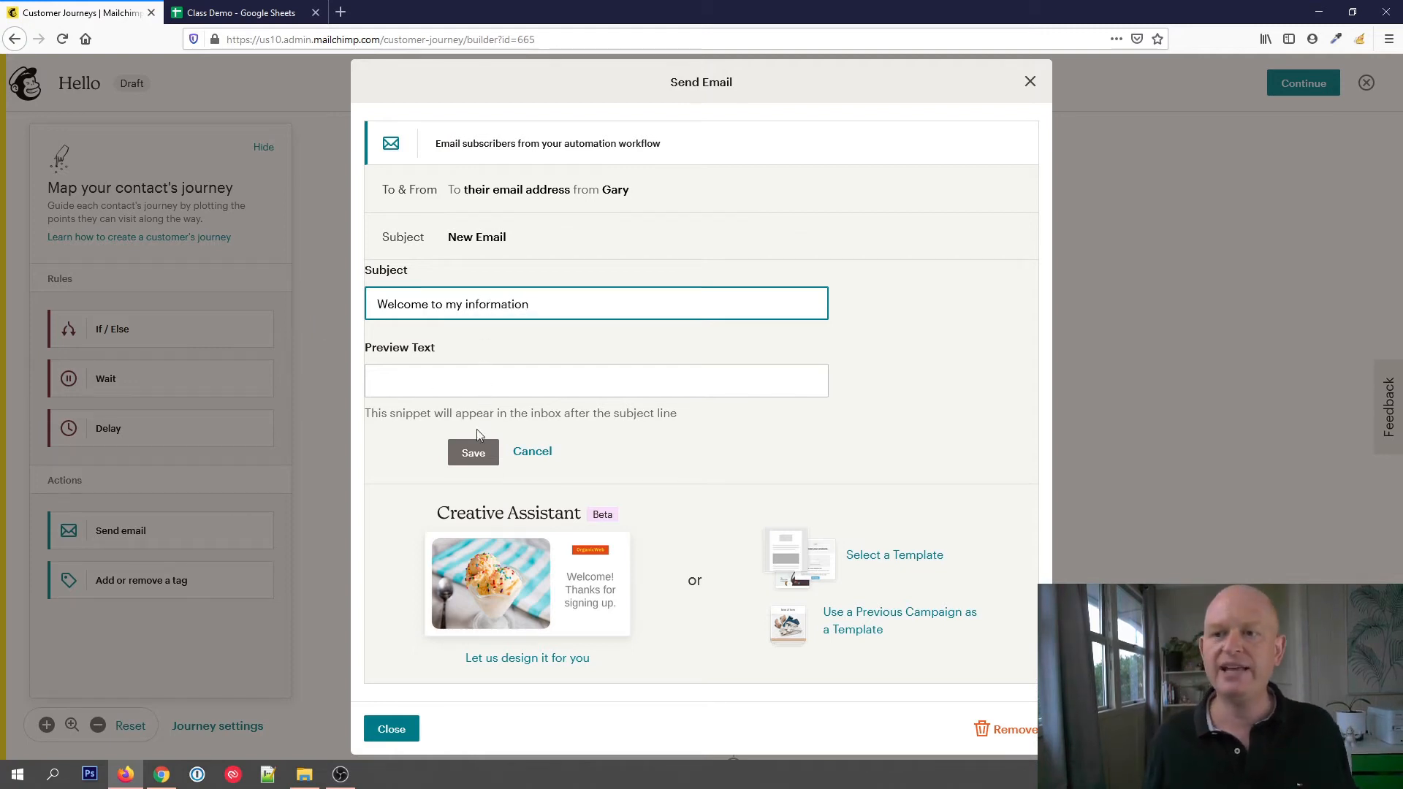
{"action": "left_click", "coordinate": [482, 466]}
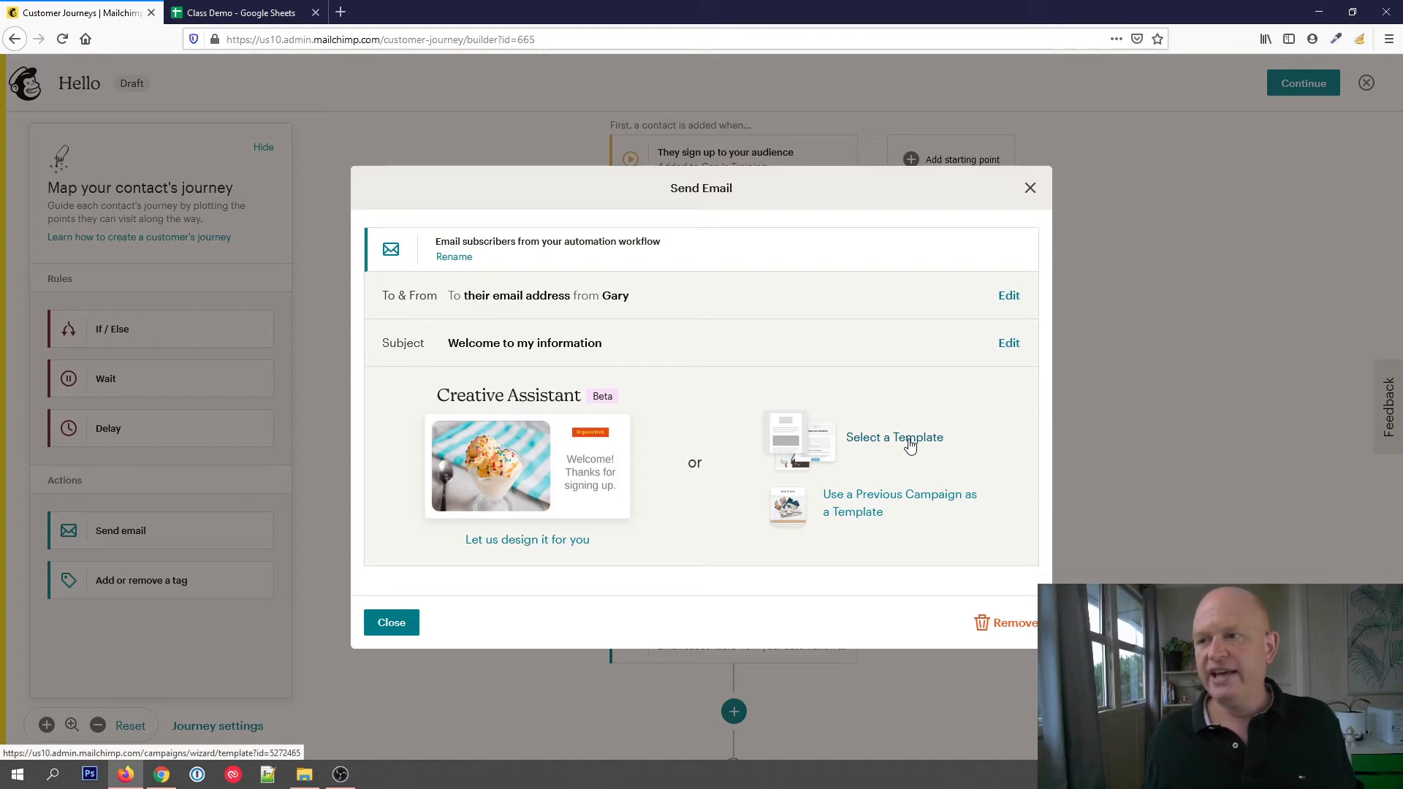
{"action": "left_click", "coordinate": [913, 506]}
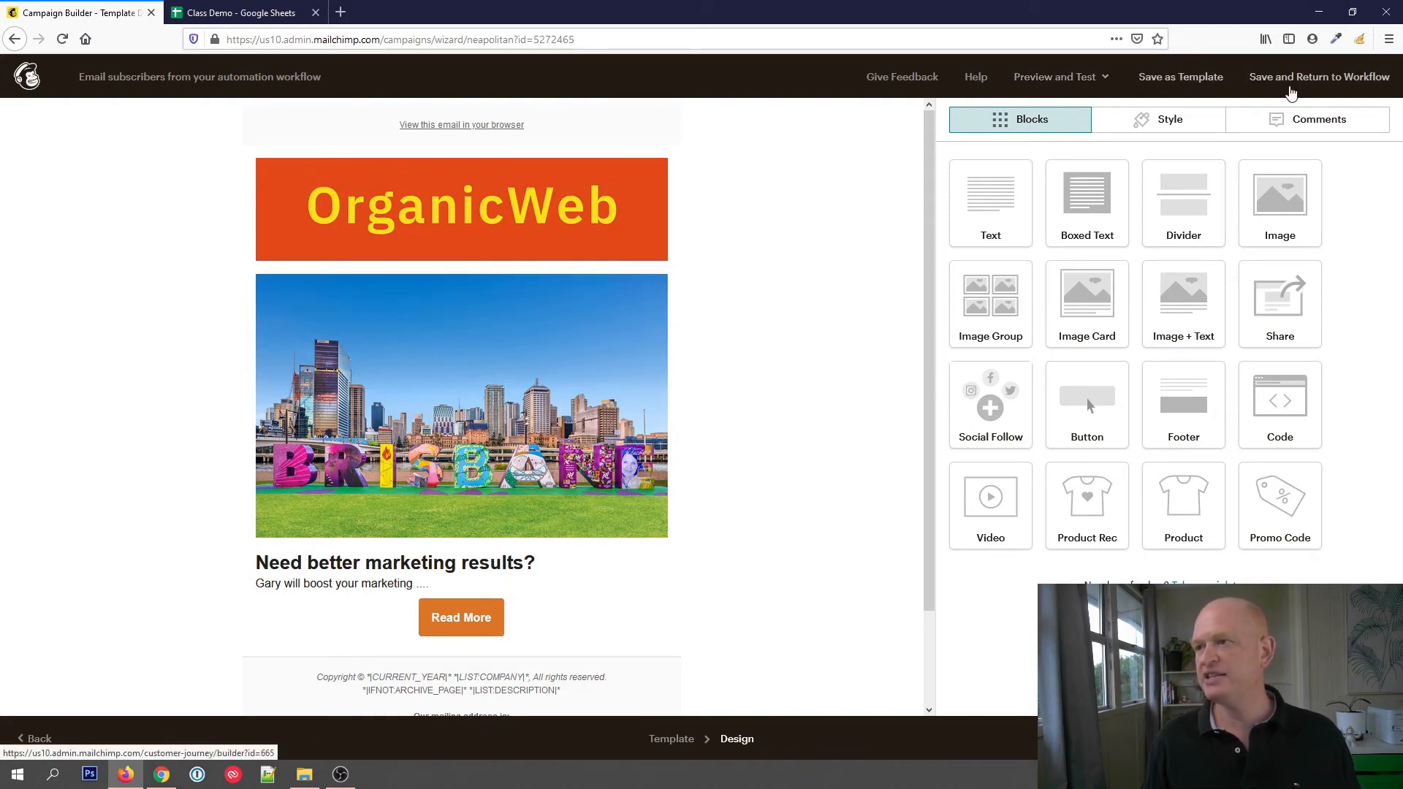
{"action": "left_click", "coordinate": [1327, 79]}
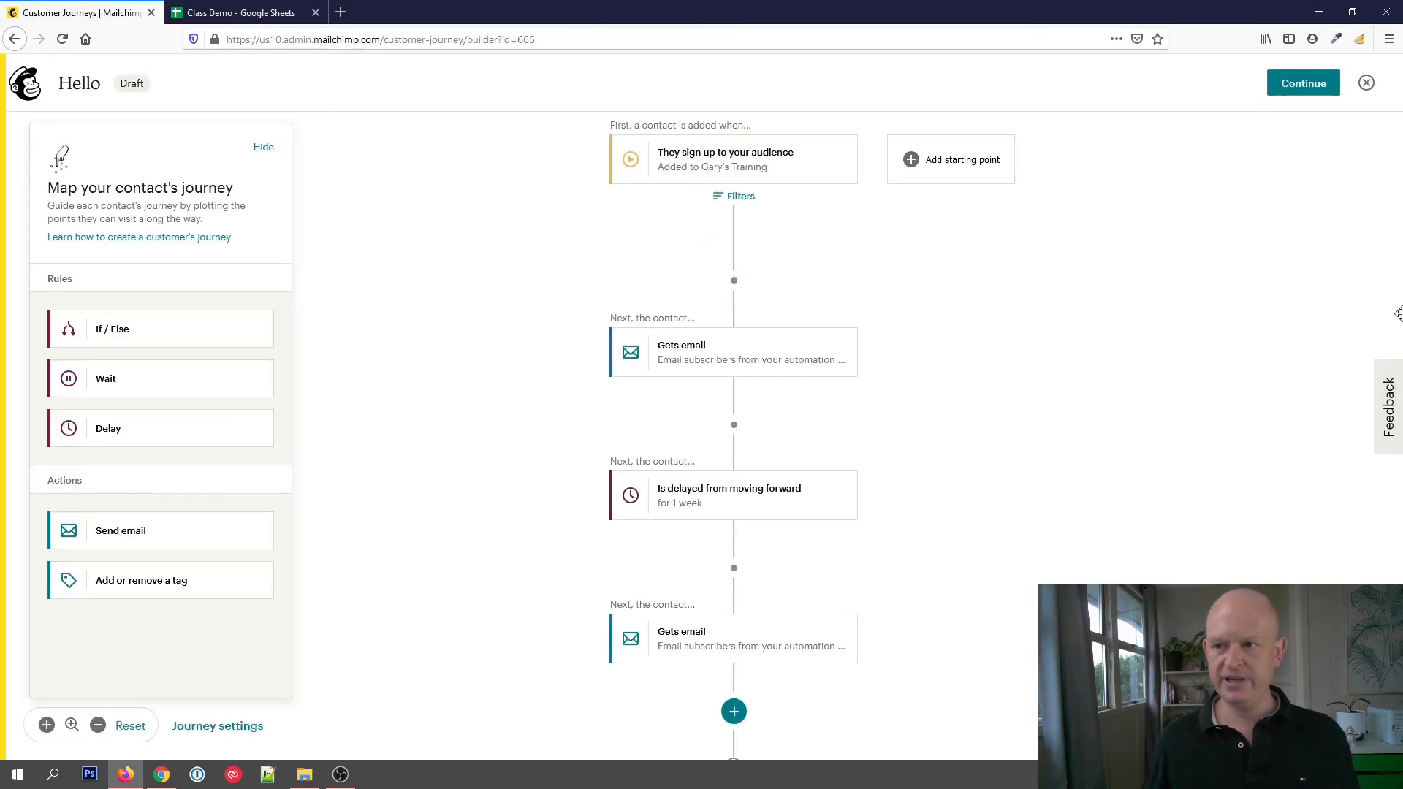
Set the second email's subject to "Great to have you on board" and base its design on the recently sent "cool email" campaign
{"action": "left_click", "coordinate": [751, 639]}
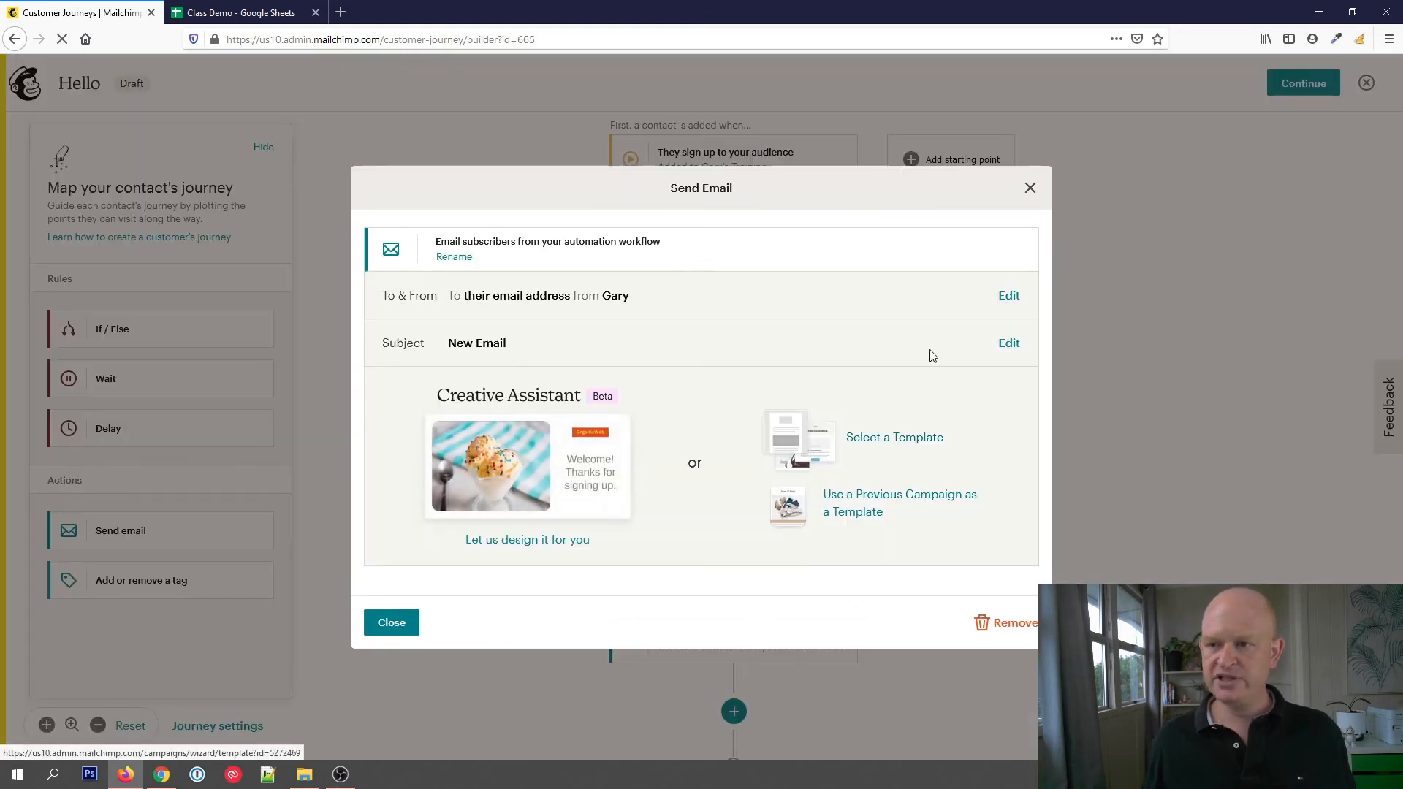
{"action": "left_click", "coordinate": [1013, 345]}
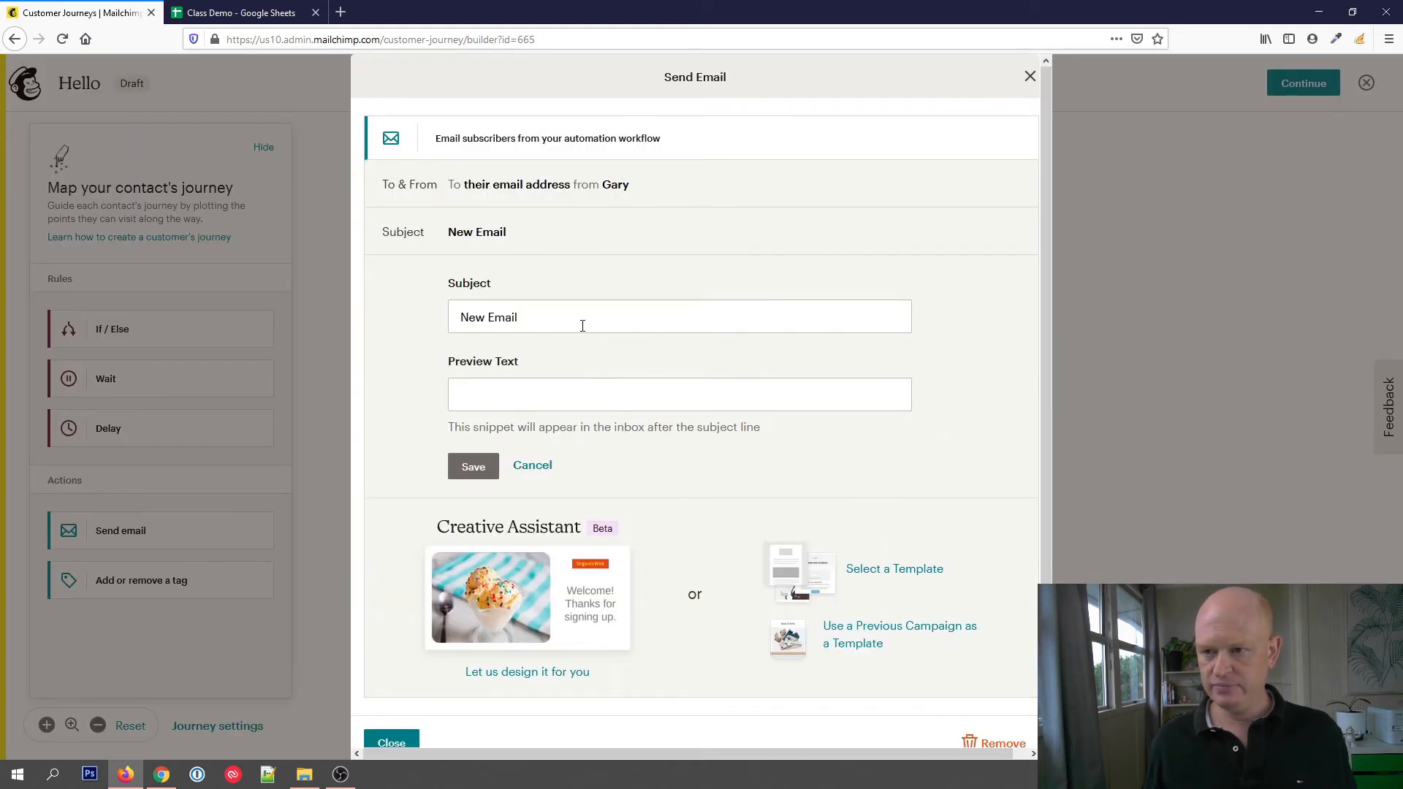
{"action": "left_click_drag", "start_coordinate": [582, 326], "coordinate": [371, 306]}
{"action": "type", "text": "Great"}
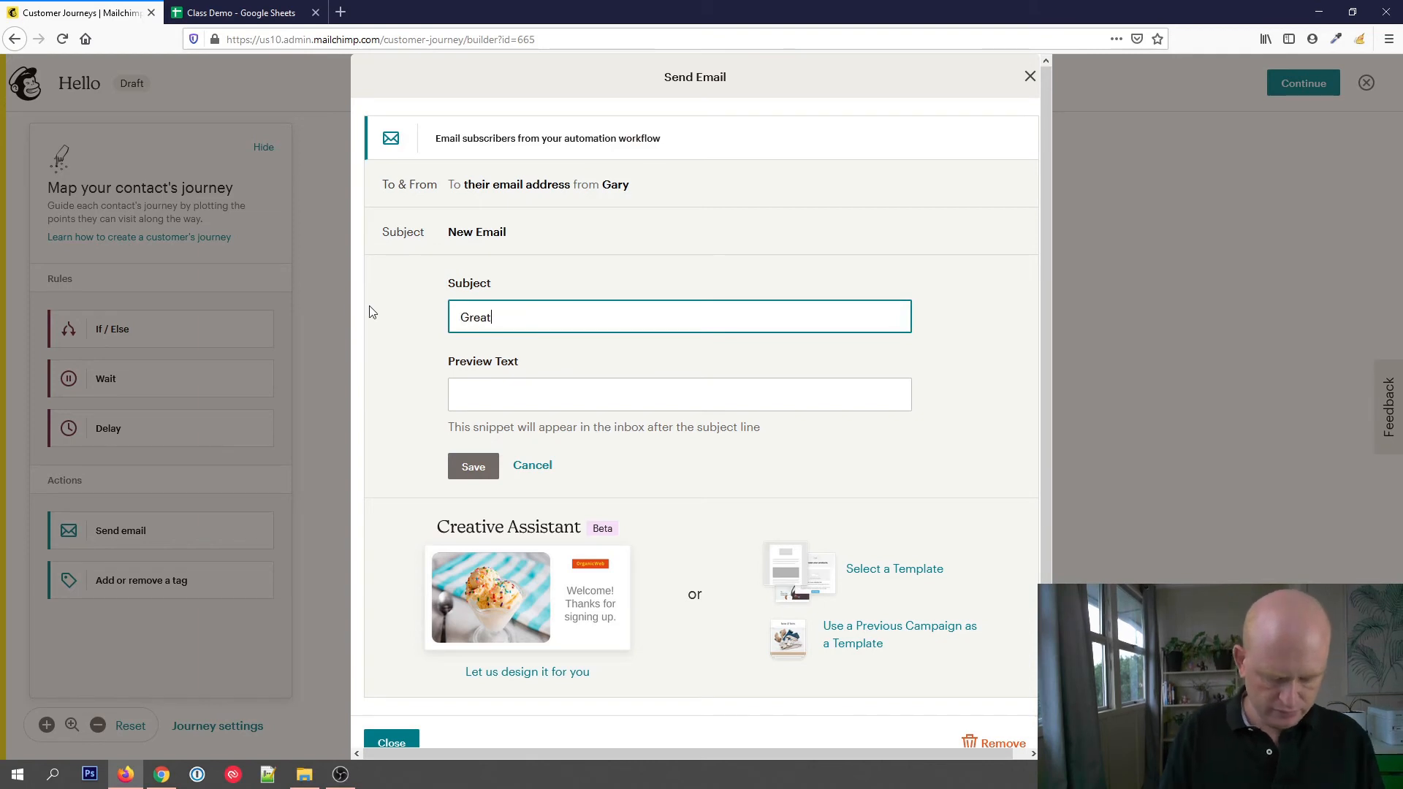
{"action": "type", "text": " to have you on board"}
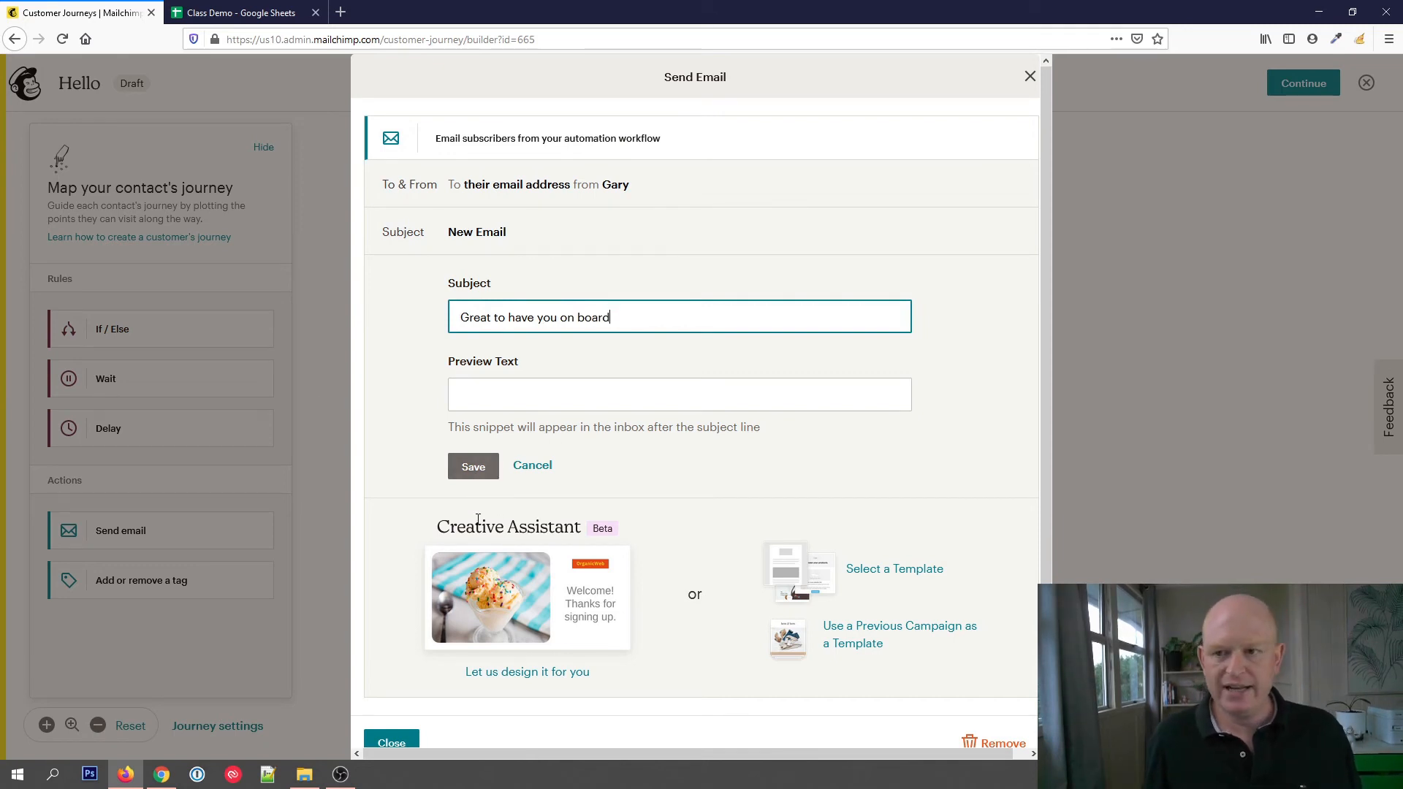
{"action": "left_click", "coordinate": [474, 467]}
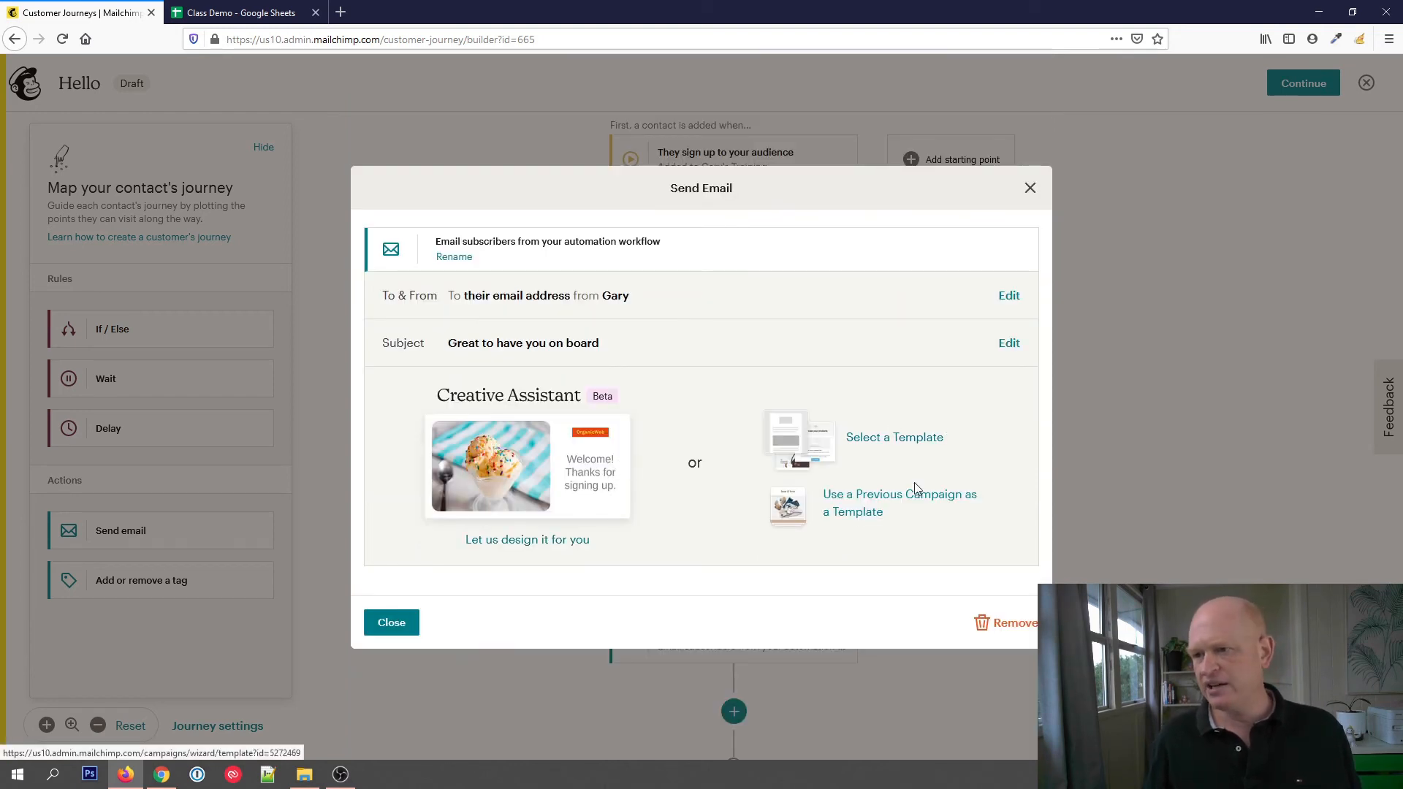
{"action": "left_click", "coordinate": [913, 510]}
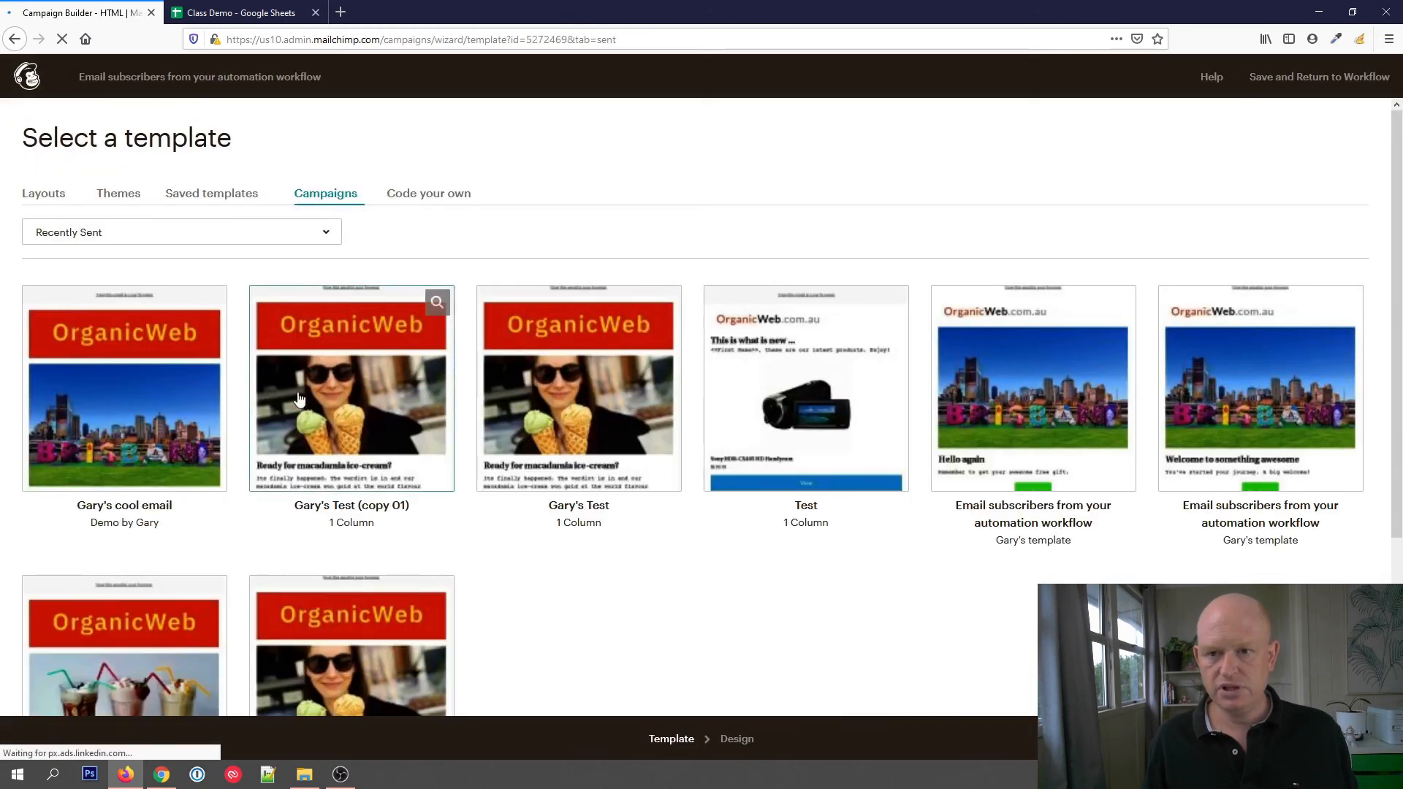
{"action": "left_click", "coordinate": [119, 407]}
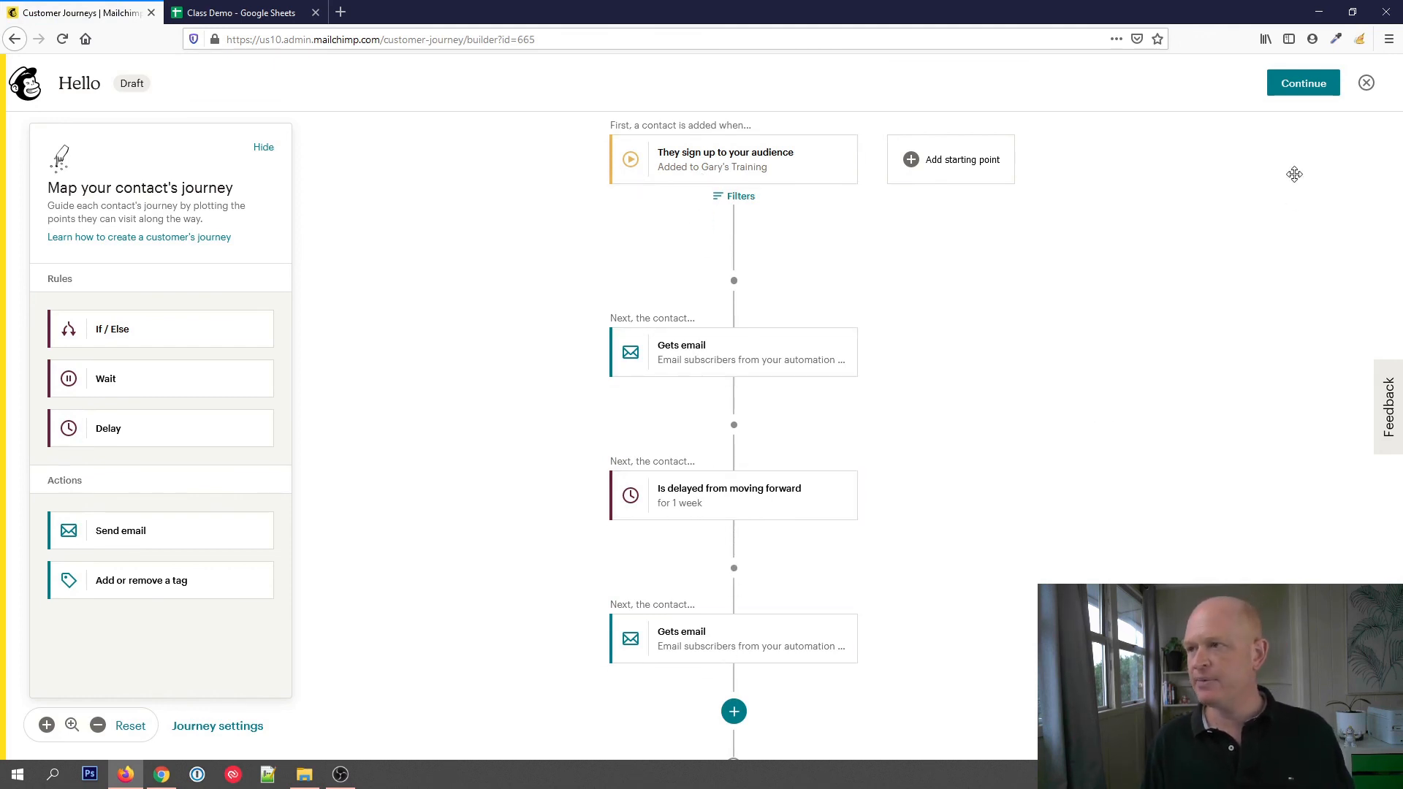
Continue from the finished journey map and turn the Hello journey on without choosing a purpose for it
{"action": "left_click", "coordinate": [1306, 95]}
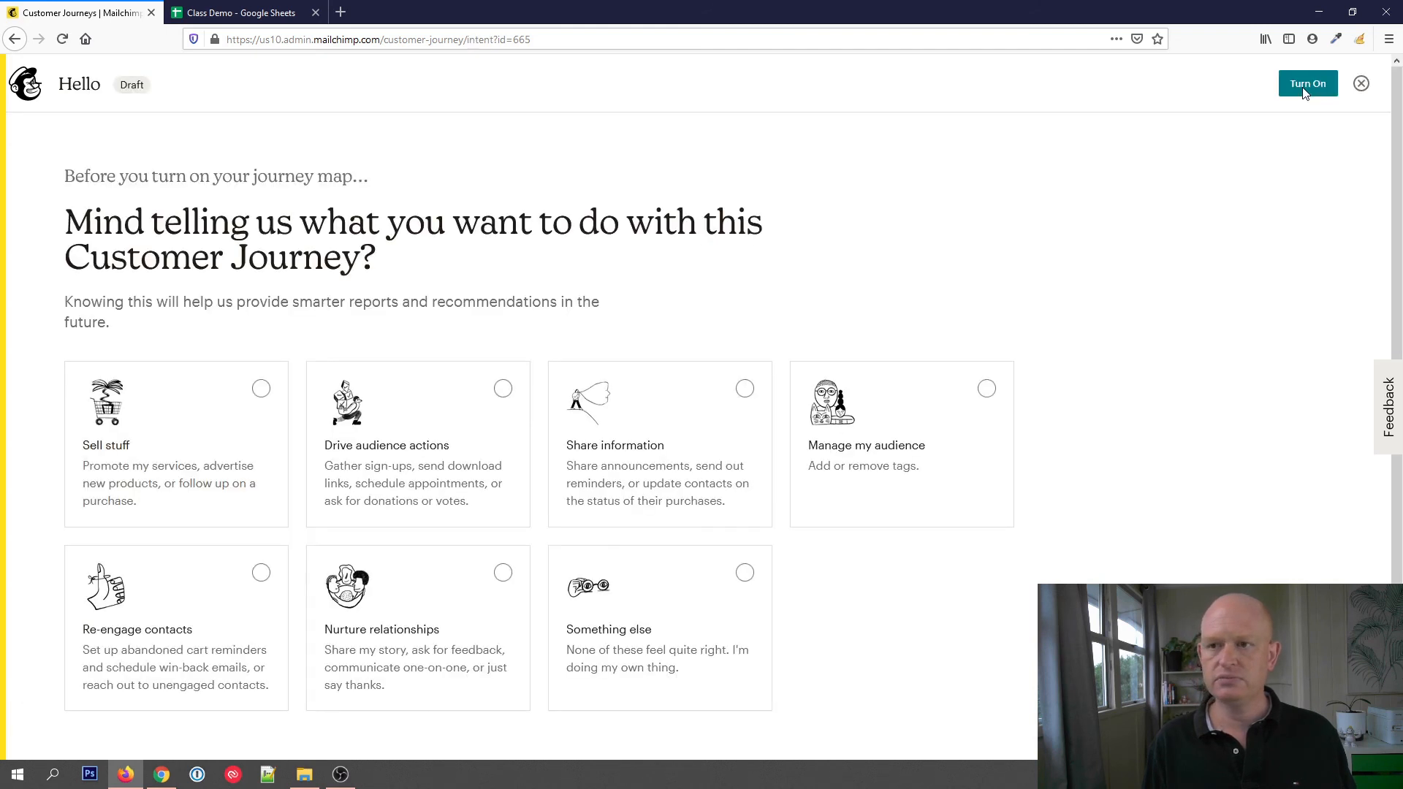
{"action": "left_click", "coordinate": [1305, 91]}
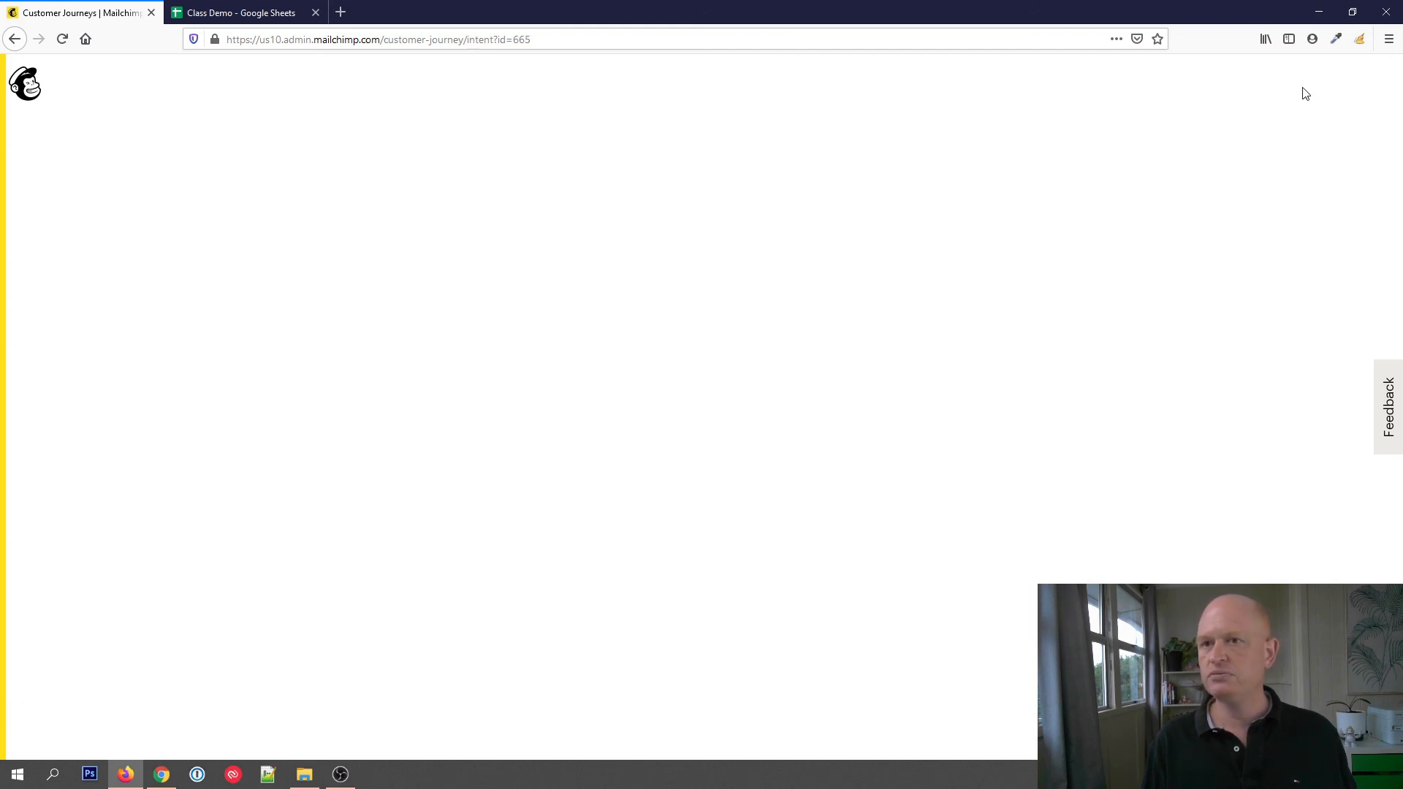